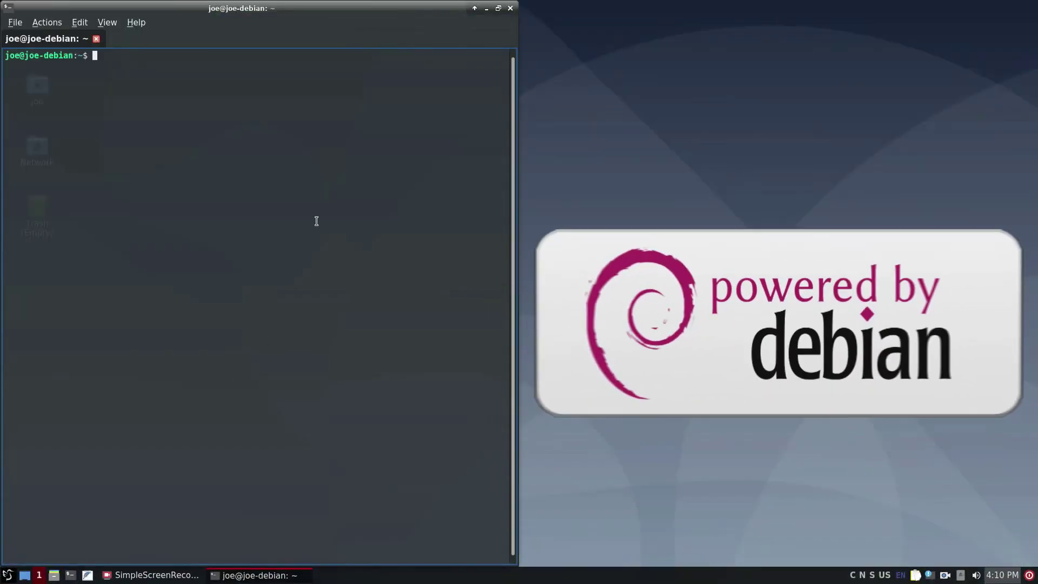
- Run neofetch and screenfetch to display the system summaries
type("neofetch")
key("Return")
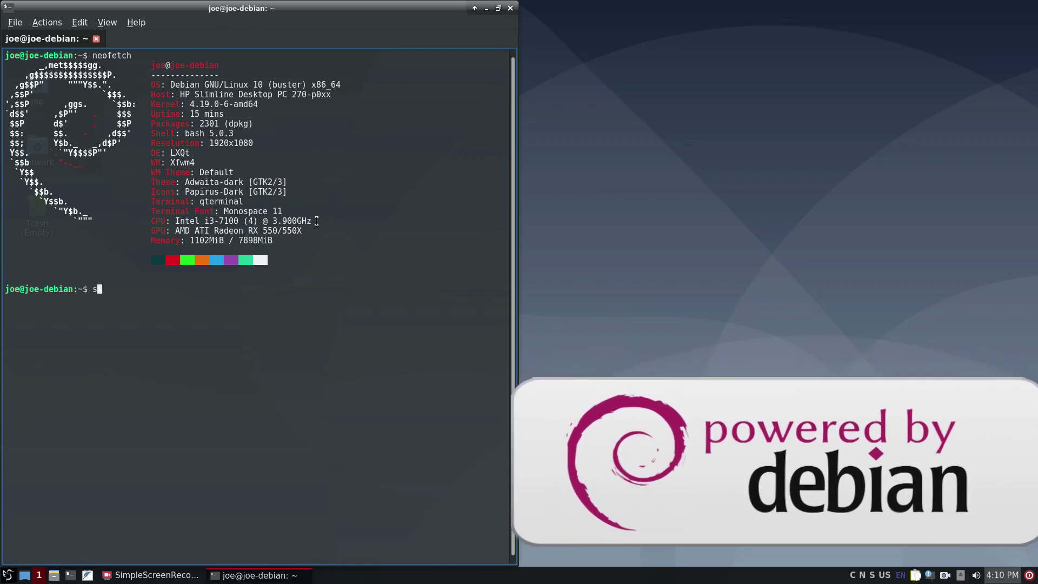
type("scre")
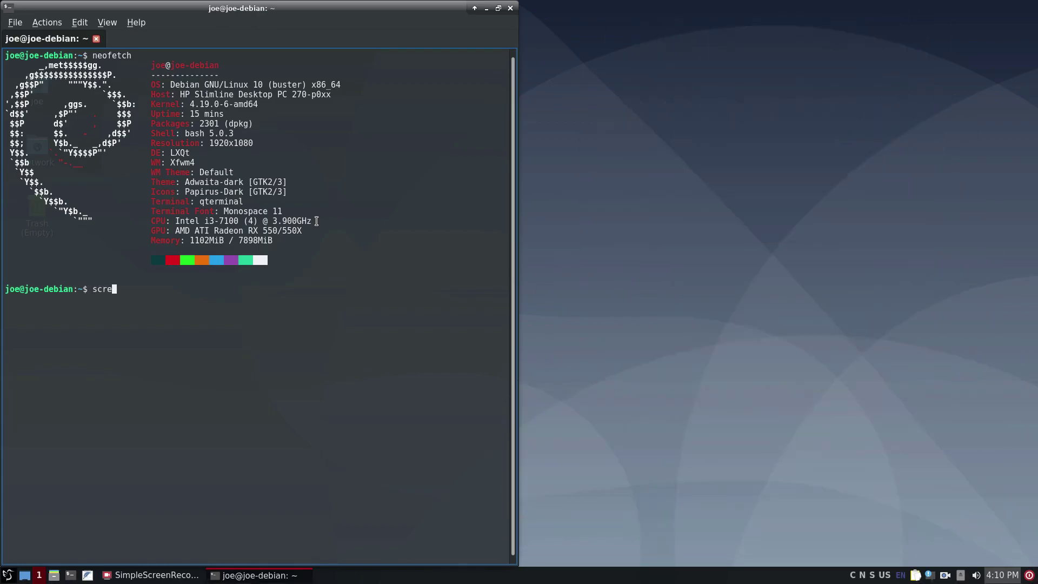
type("enfetch")
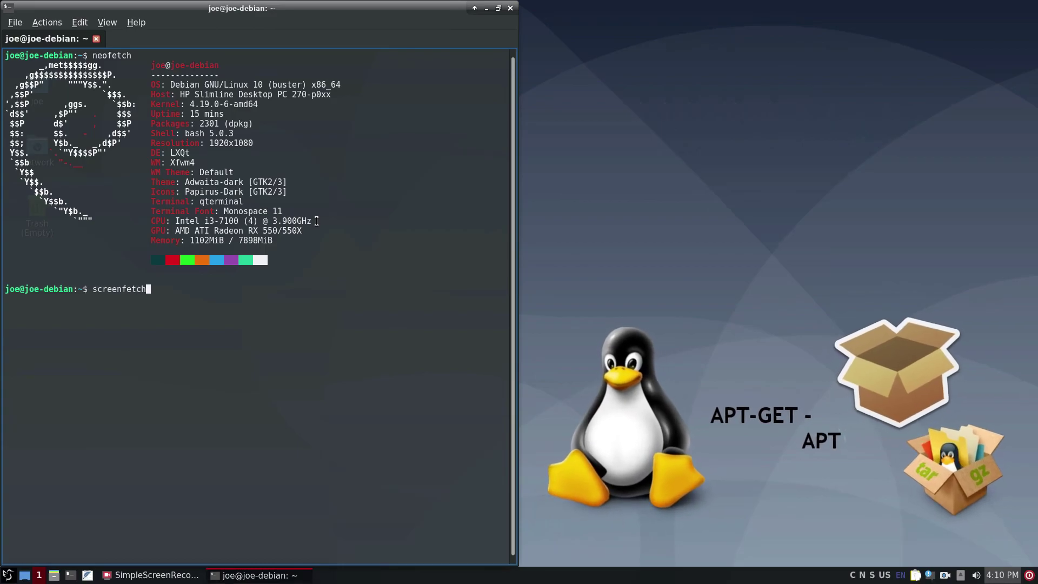
key("Return")
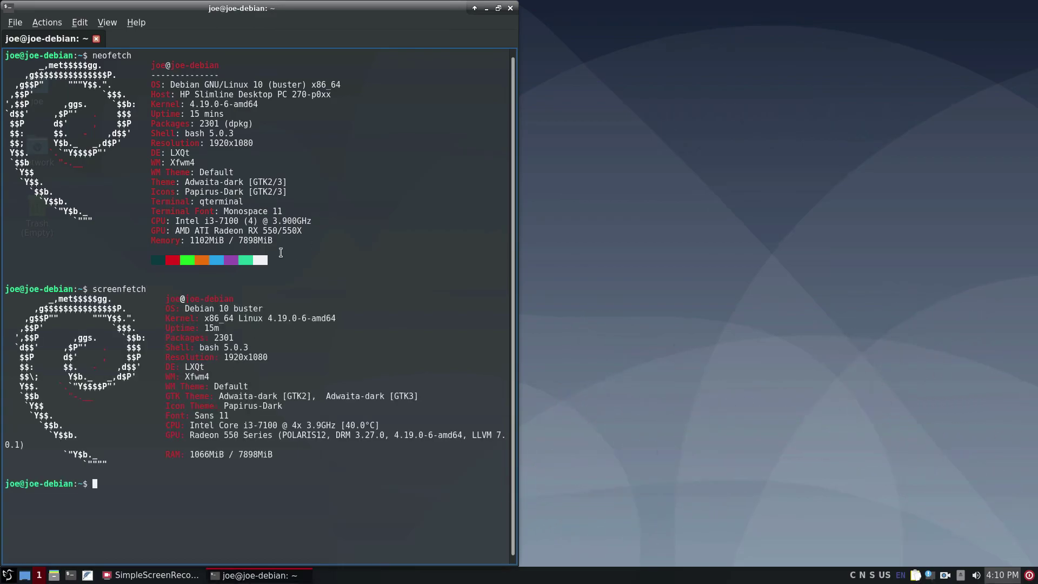
- Clear the terminal, rerun neofetch, and add the inxi -b hardware report
type("clear")
key("Return")
type("neofetch")
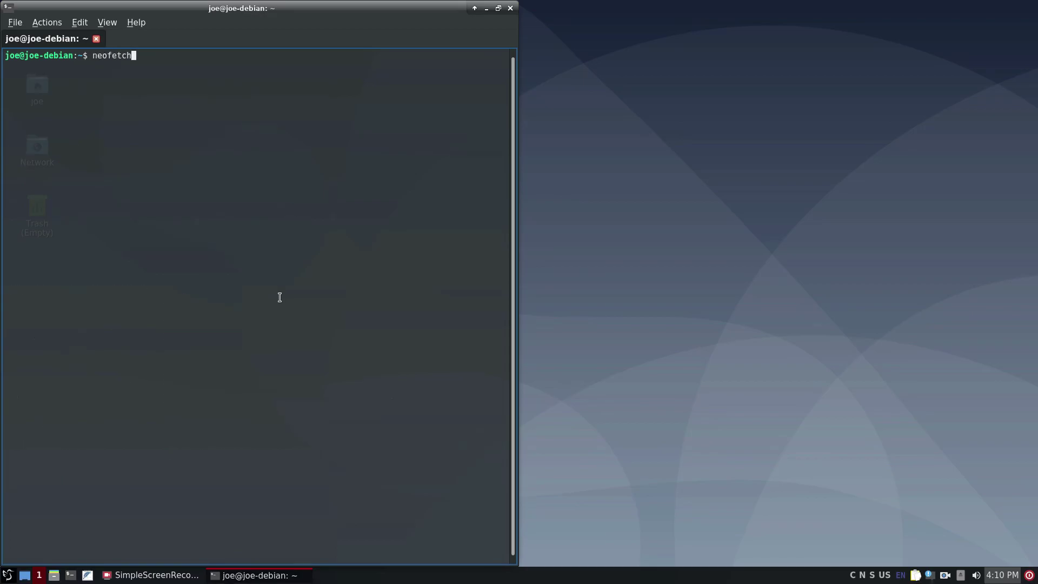
key("Return")
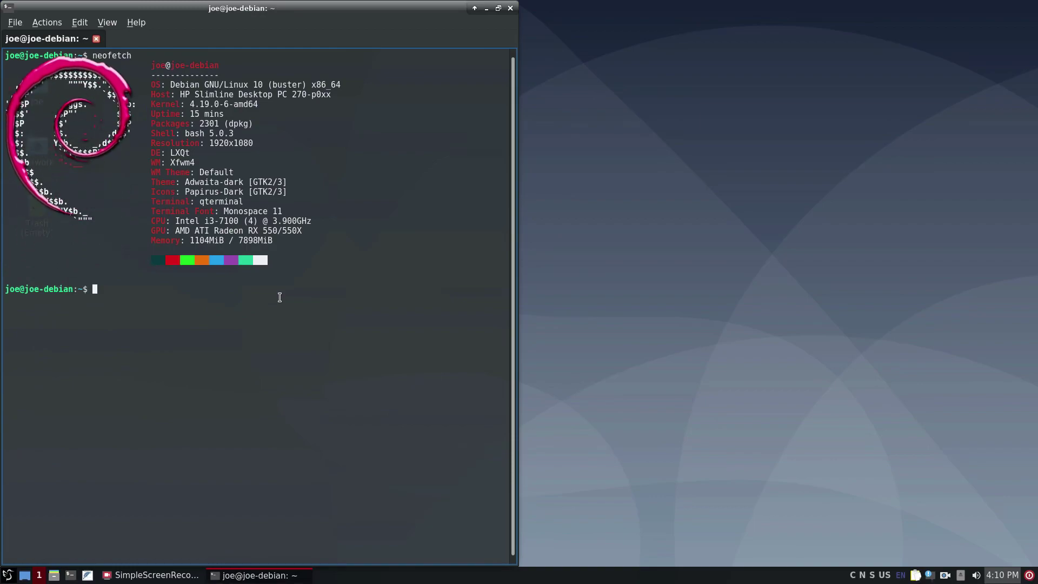
type("inxi")
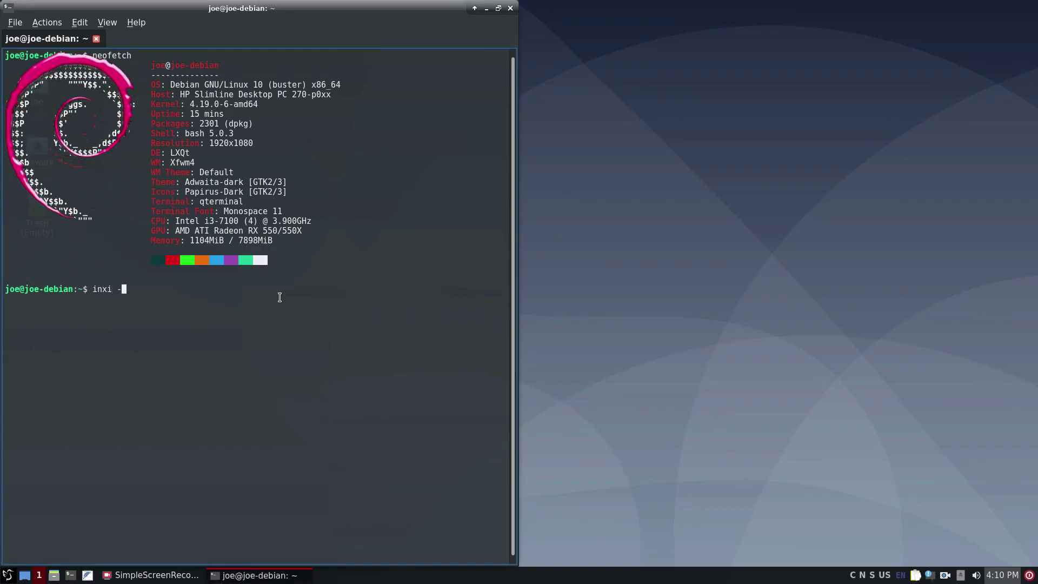
type(" -b")
key("Return")
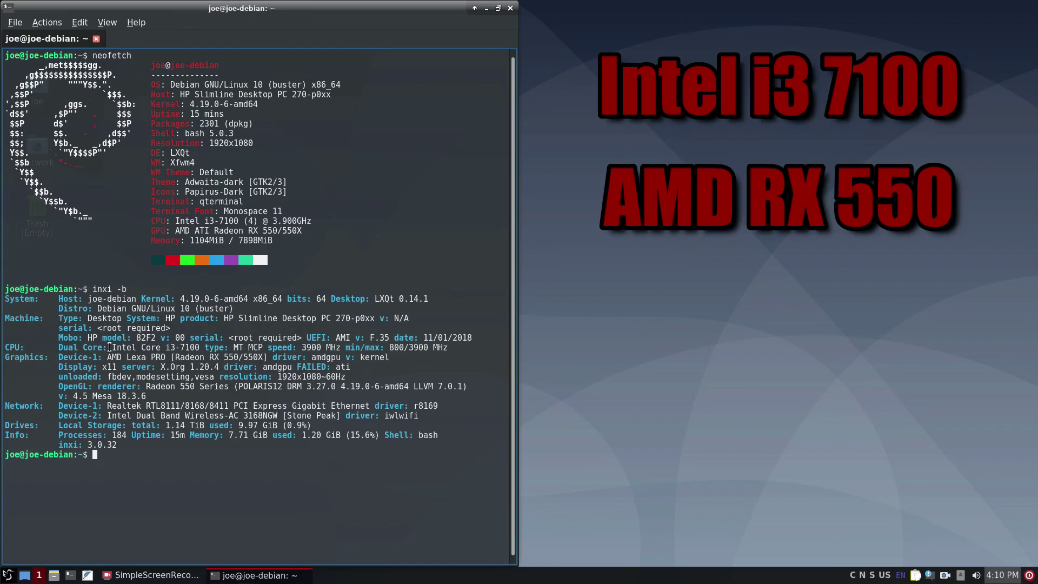
- Highlight the Intel Core i3-7100 CPU and Radeon RX 550 names in the output
left_click_drag(110, 347, 200, 347)
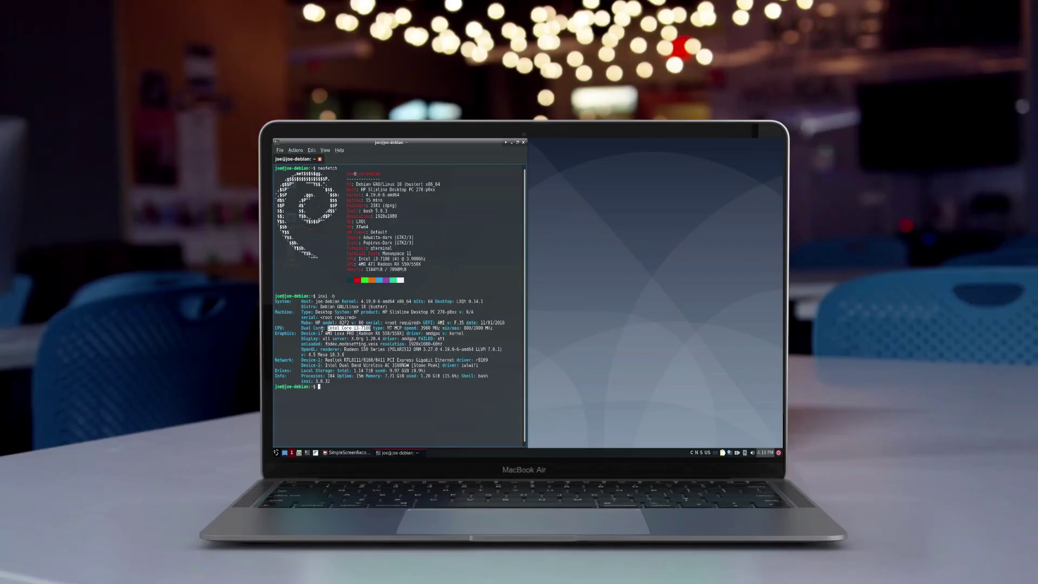
left_click_drag(324, 334, 390, 333)
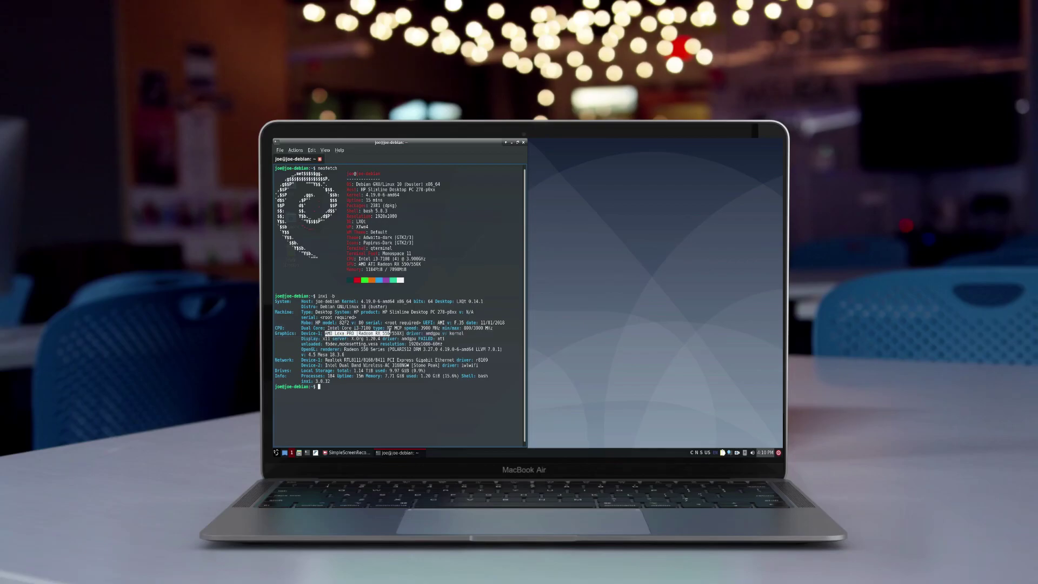
left_click(407, 404)
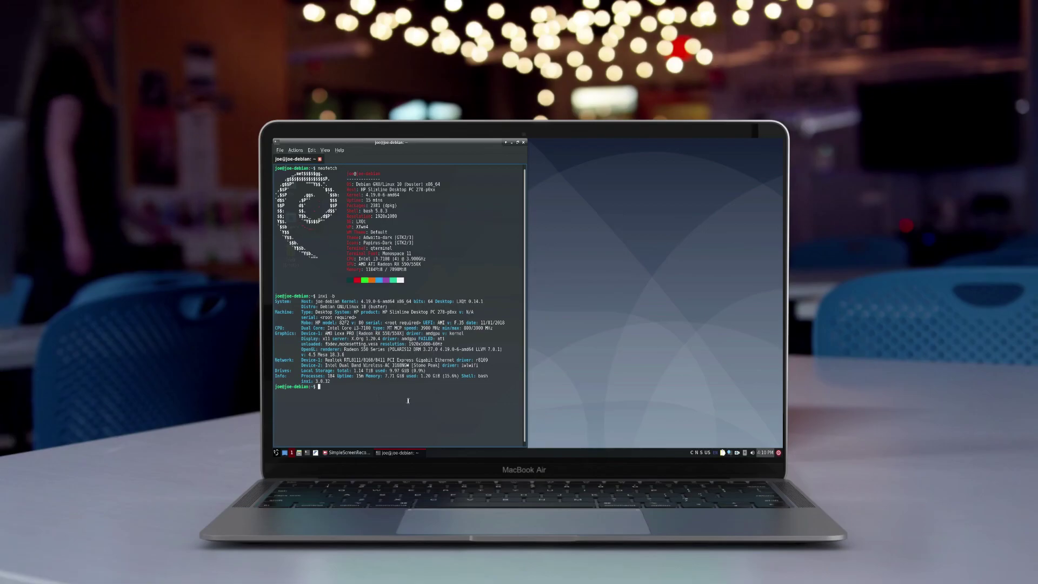
- Close the terminal and bring up About LXQt from the application menu
left_click(523, 143)
left_click(276, 452)
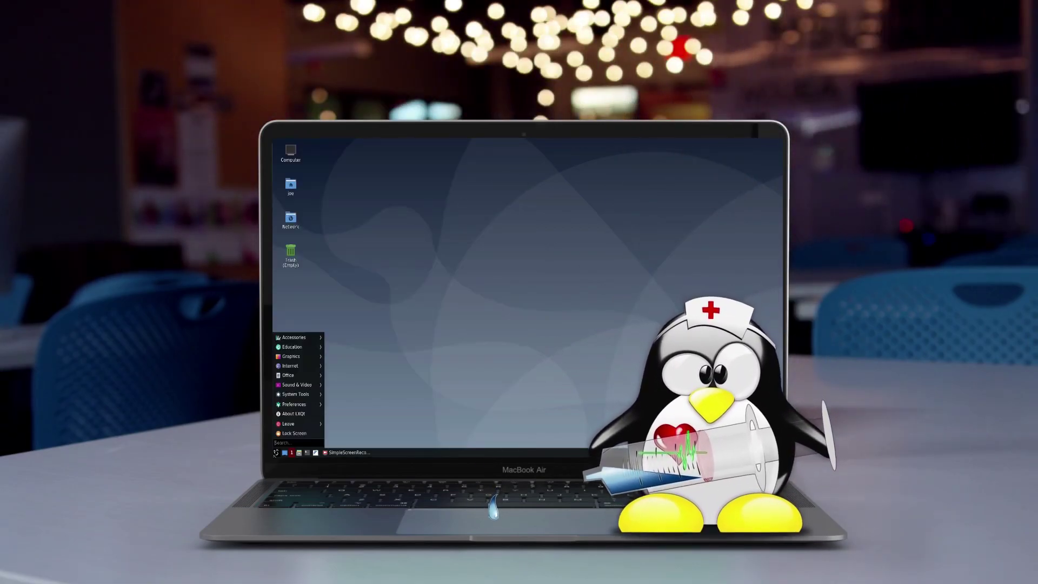
left_click(313, 415)
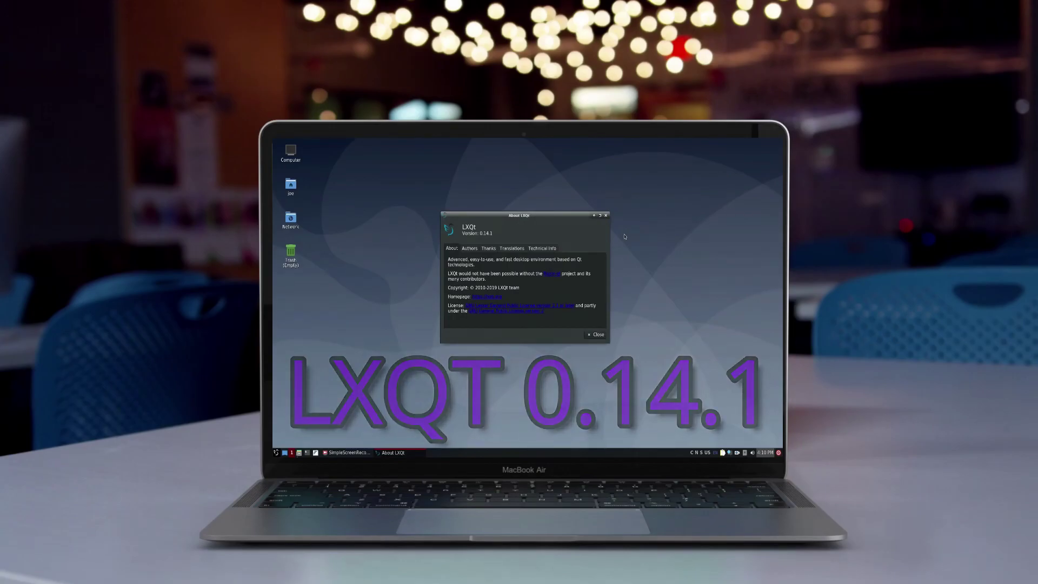
left_click(596, 334)
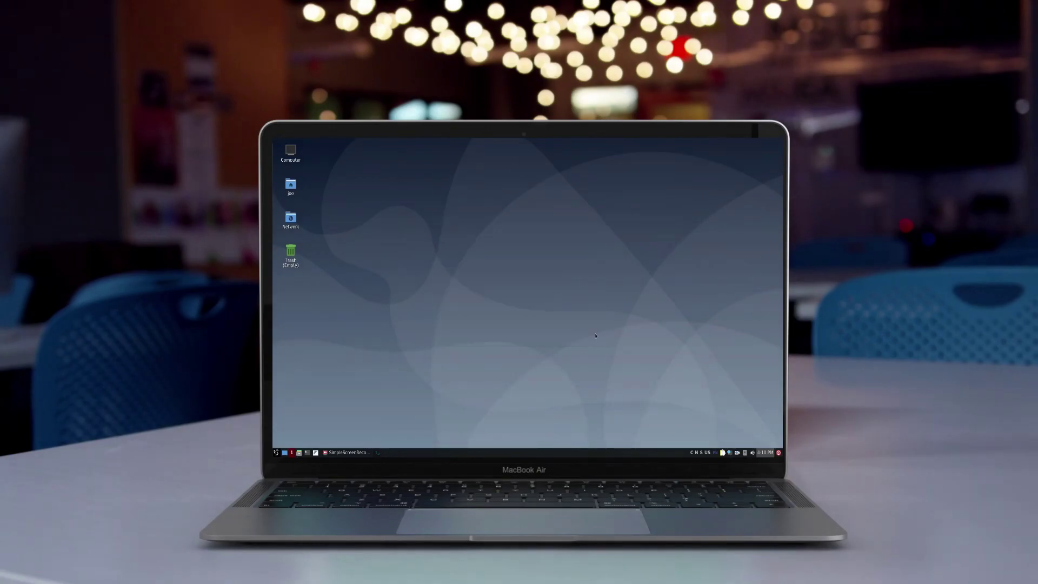
left_click(299, 452)
left_click(540, 229)
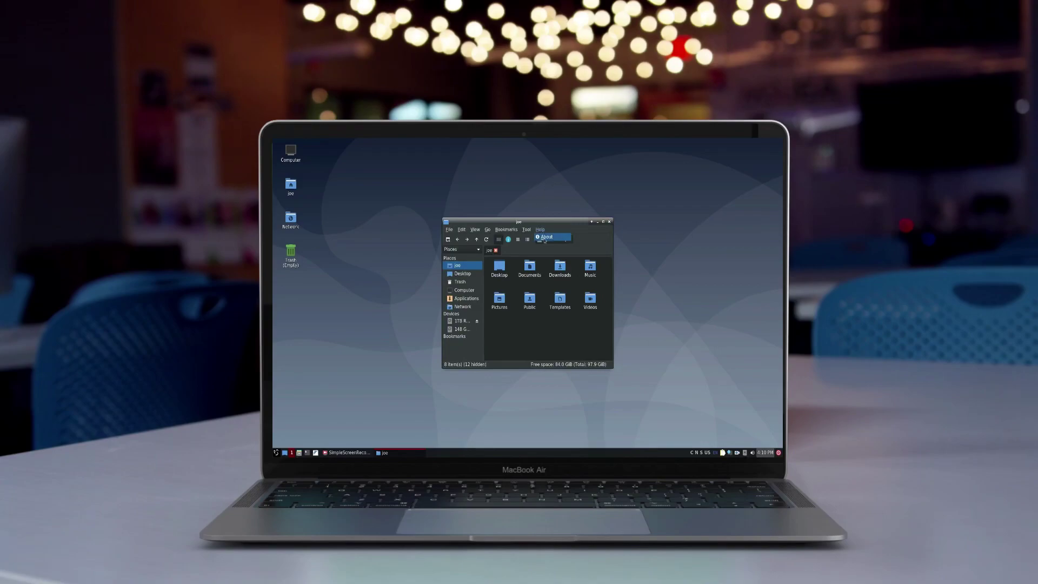
left_click(544, 238)
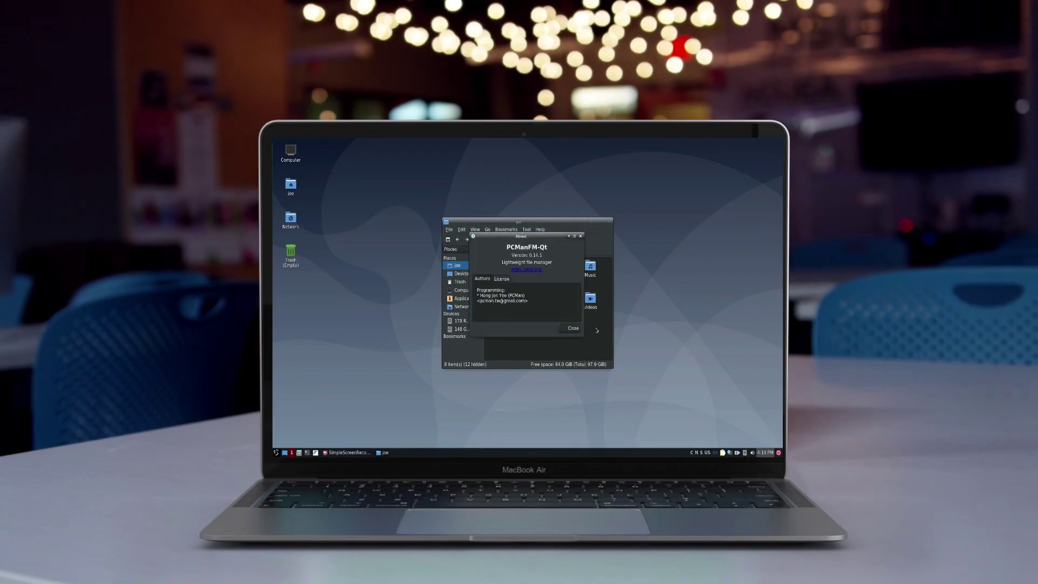
left_click(572, 328)
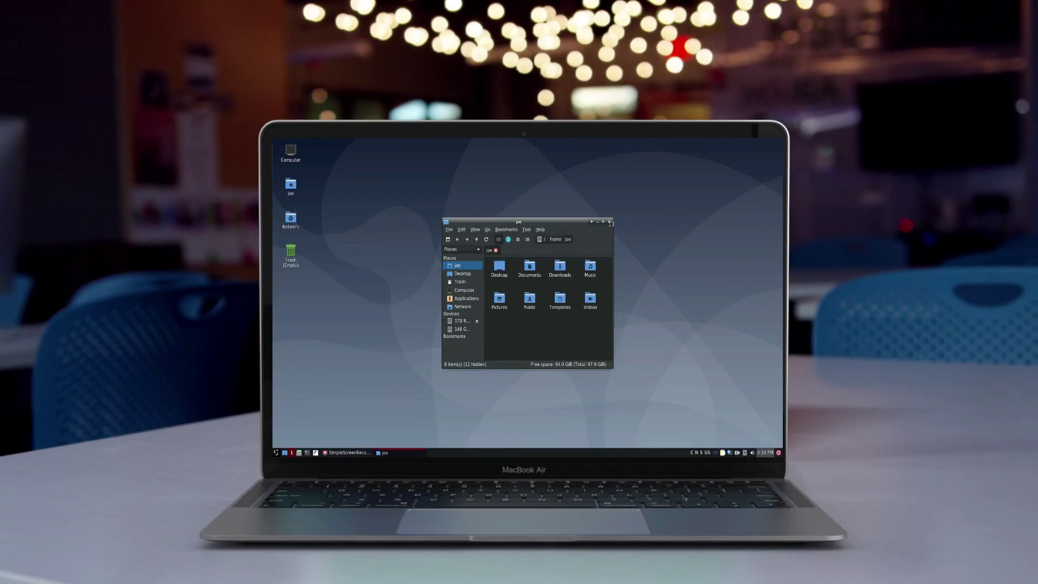
left_click(609, 223)
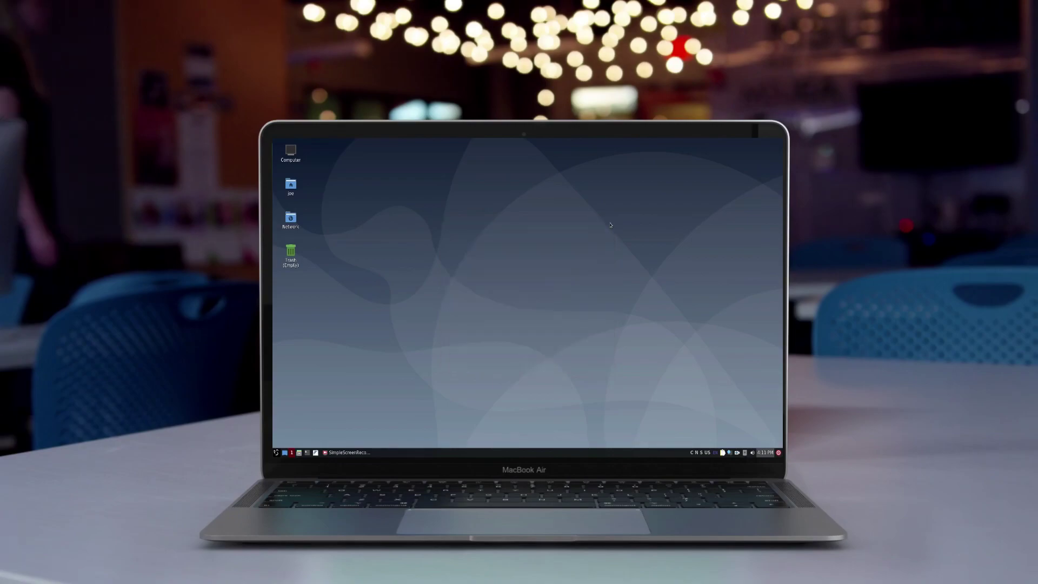
- Open a new QTerminal, view its Help > About version, close it, and open the application menu
left_click(307, 452)
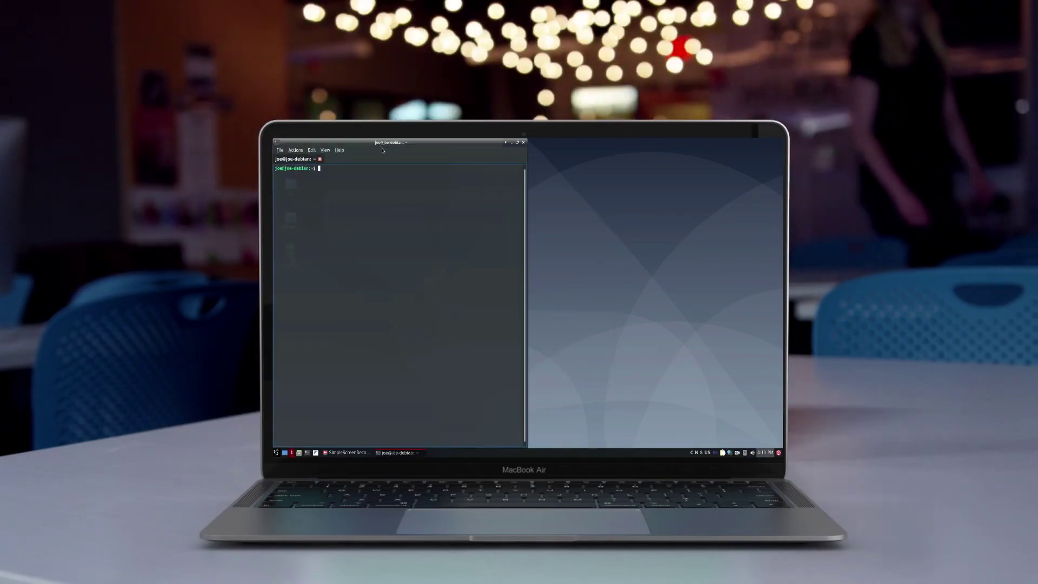
left_click(342, 151)
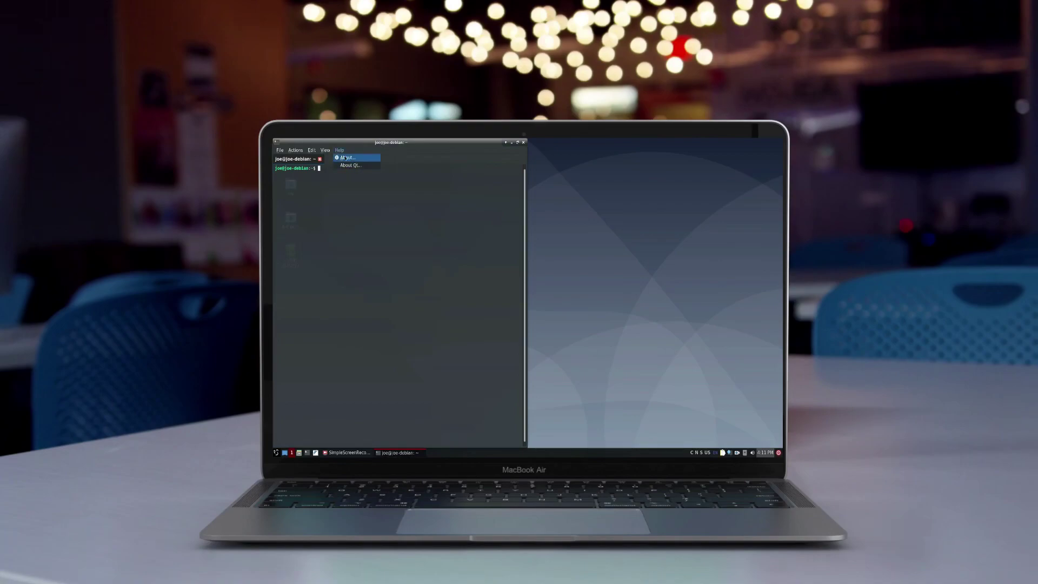
left_click(354, 161)
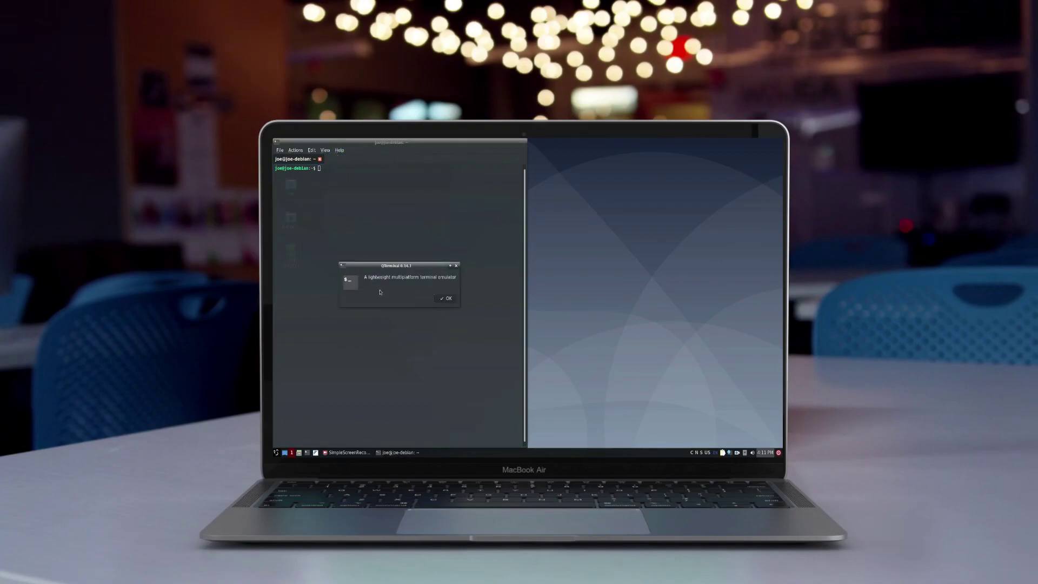
left_click(448, 299)
left_click(522, 142)
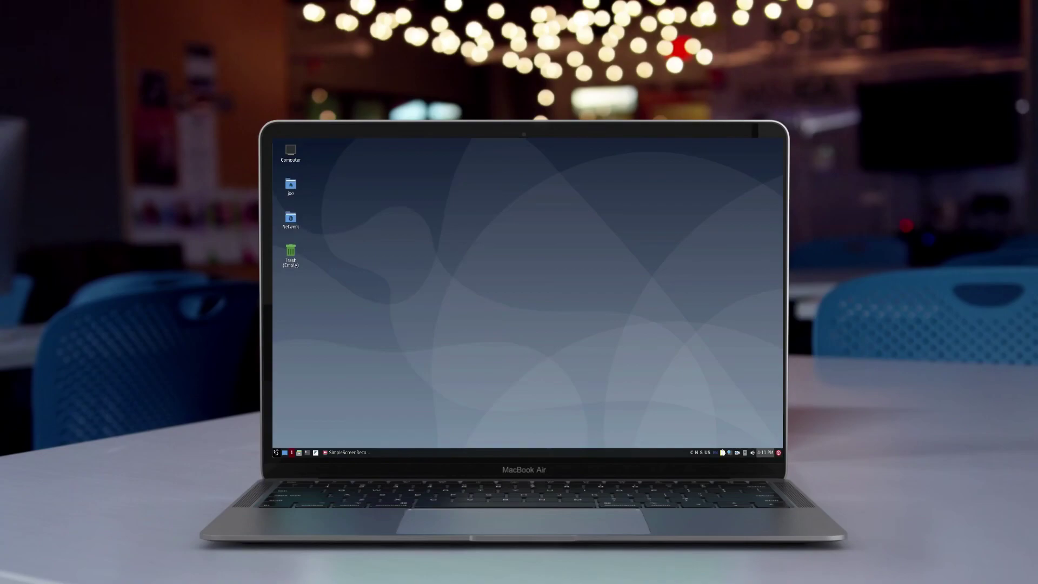
left_click(275, 452)
- Launch Firefox ESR from the application menu's Internet category
mouse_move(310, 337)
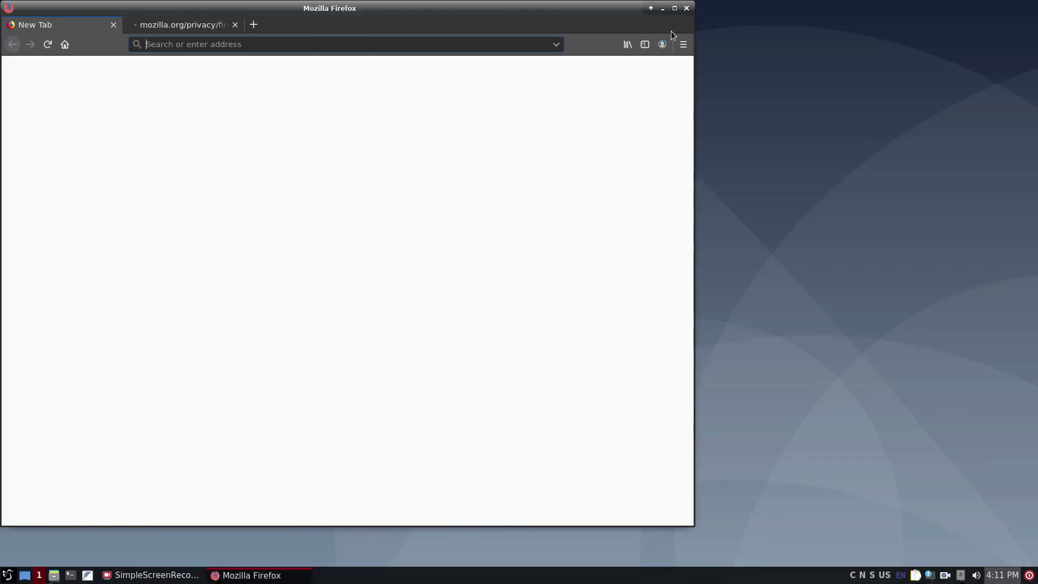
- Uncheck Title Bar in Firefox's Customize mode and drag the window toward the screen centre
left_click(683, 46)
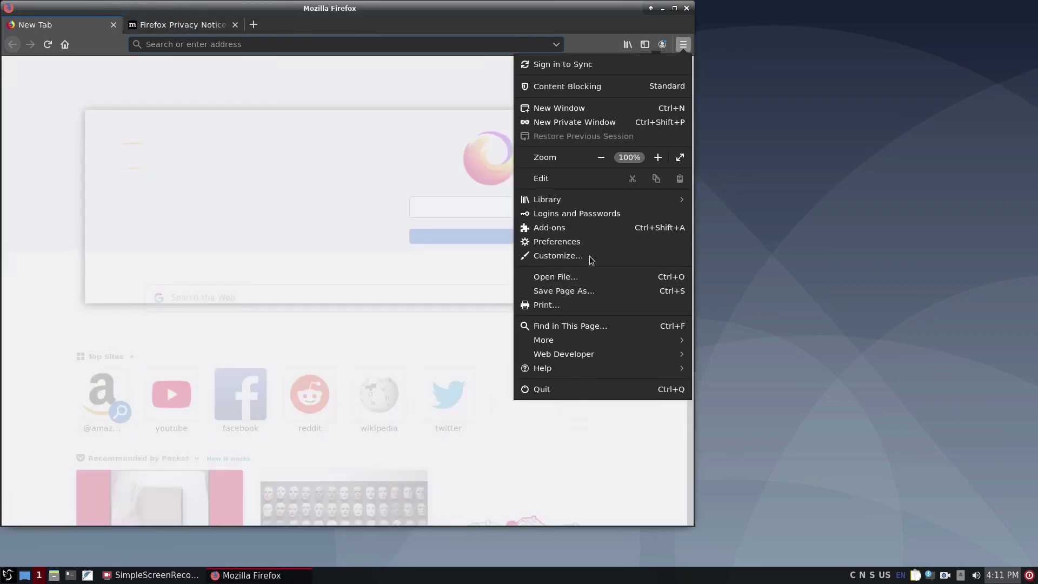
left_click(559, 255)
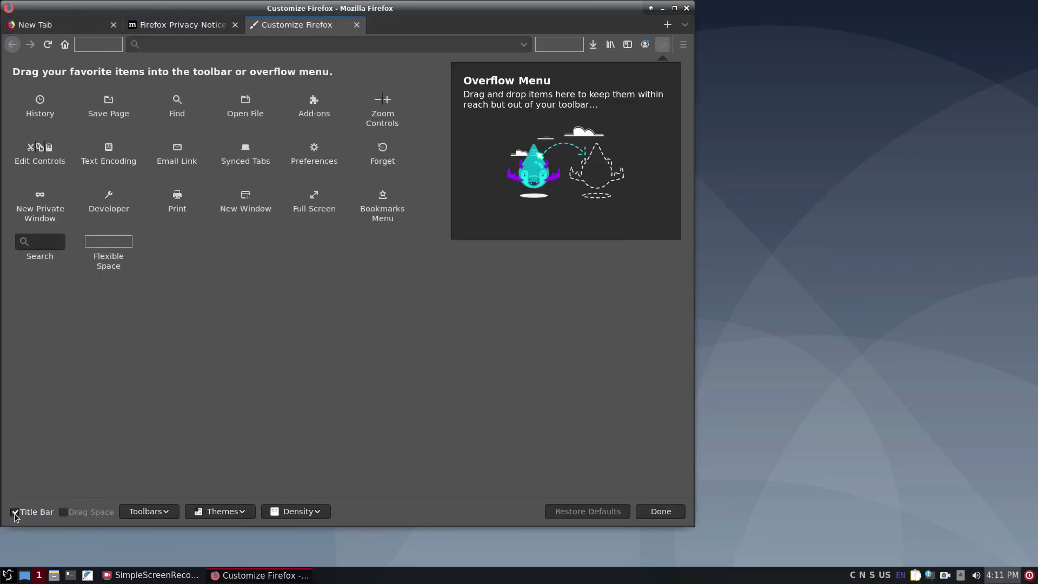
left_click(14, 513)
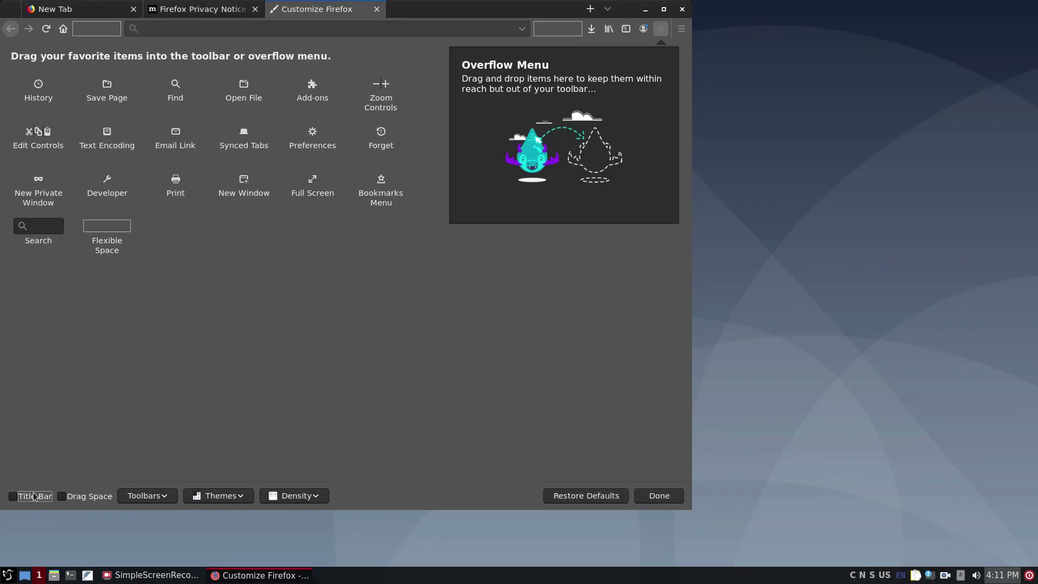
left_click_drag(542, 19, 689, 19)
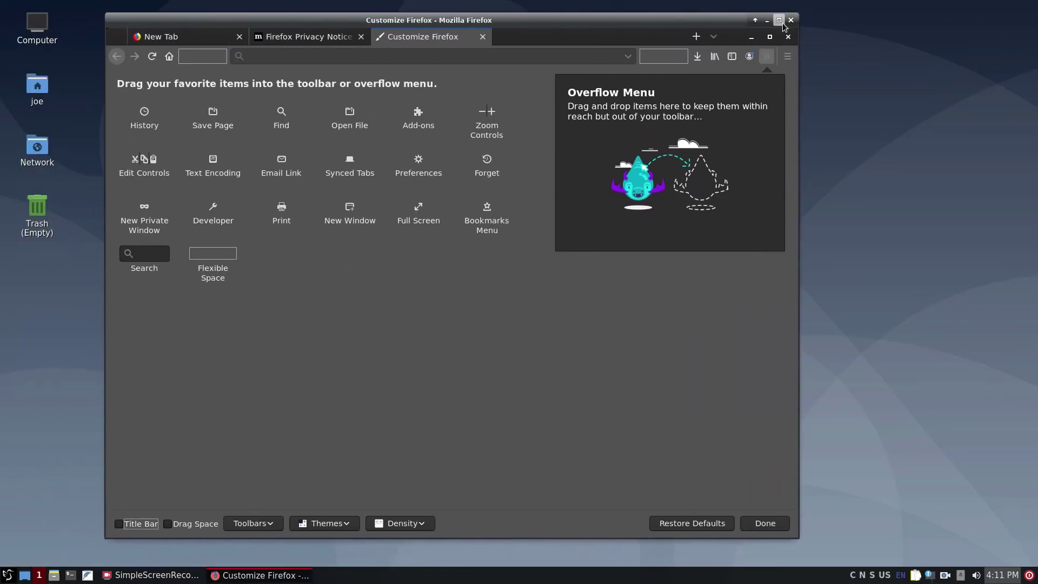
- Finish customizing, check About Firefox showing 68.3.0esr (64-bit), then quit the browser
left_click(742, 521)
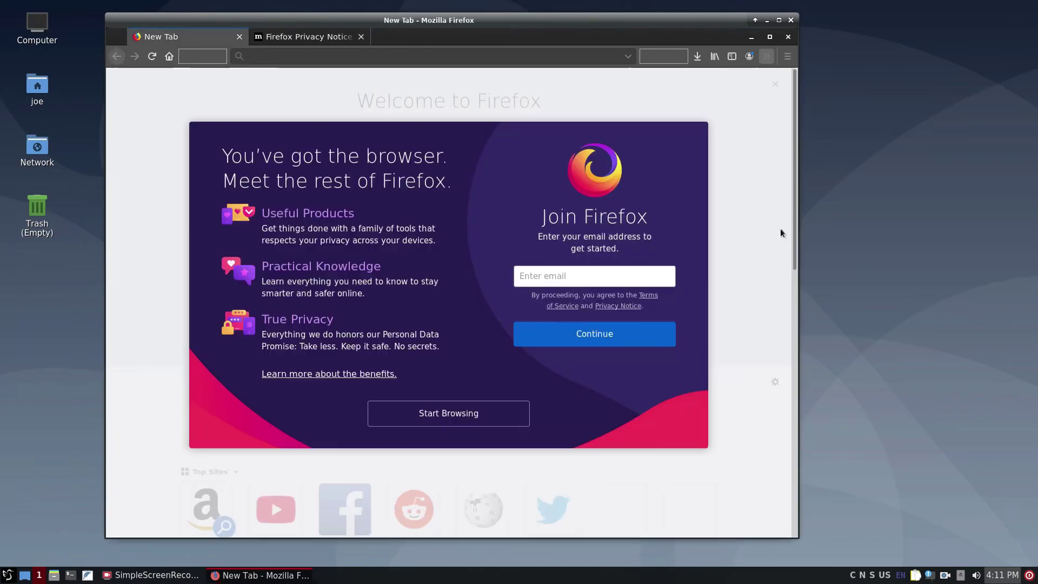
left_click(787, 56)
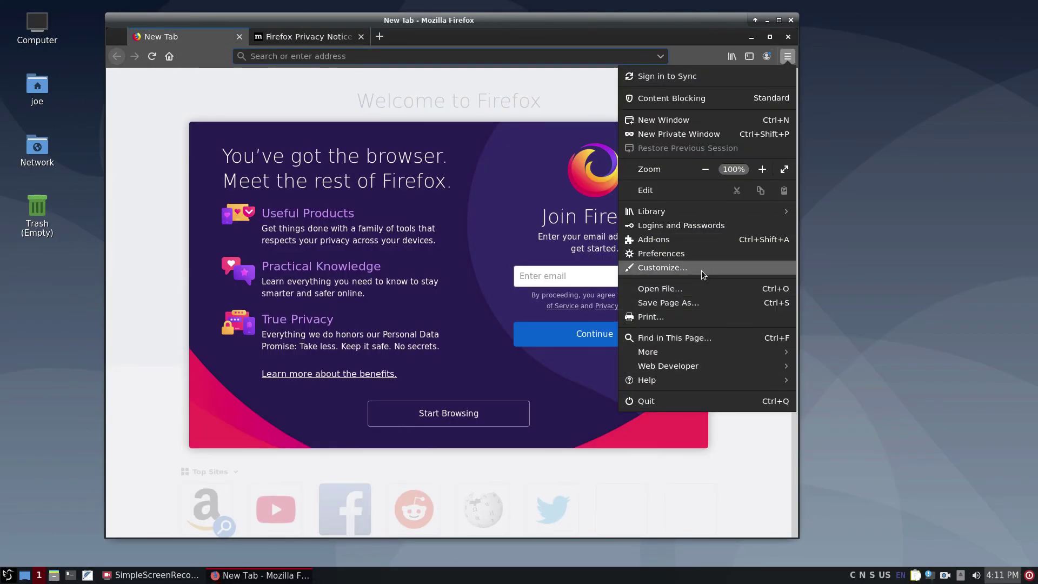
left_click(683, 380)
left_click(674, 195)
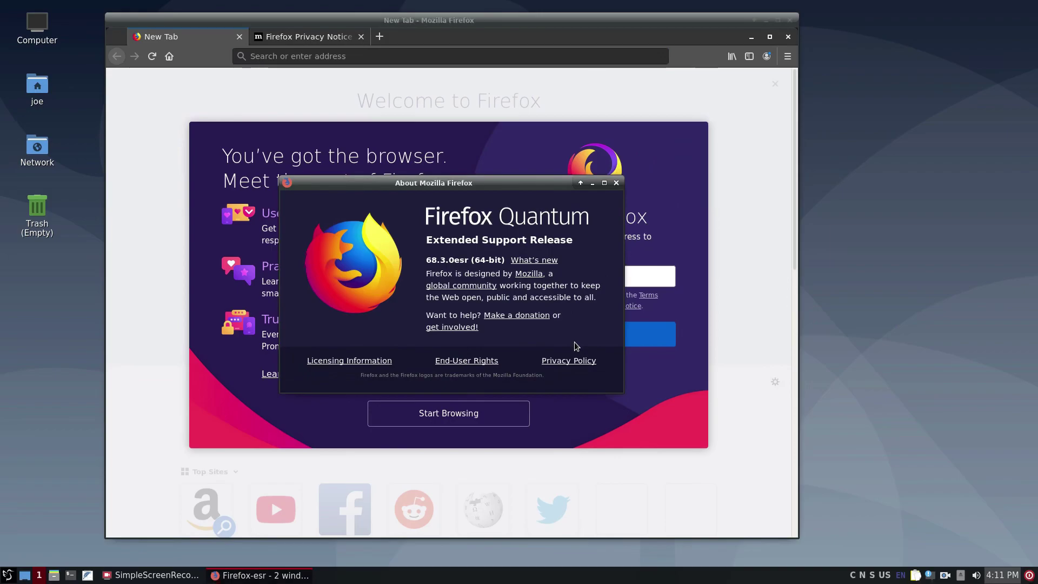
left_click(617, 182)
left_click(788, 22)
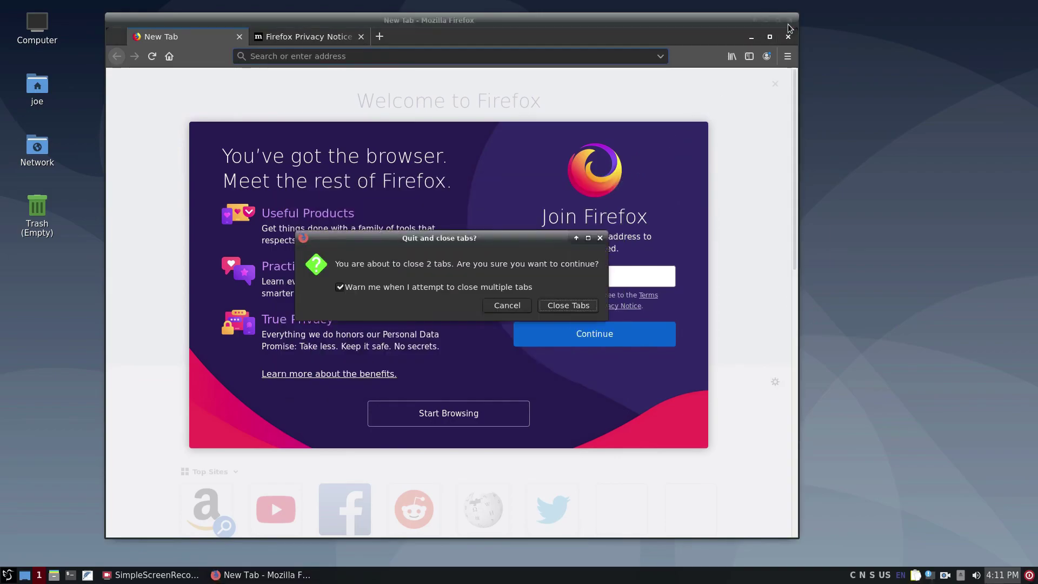
- Confirm closing both Firefox tabs and launch the LXQt Configuration Center from Preferences
left_click(570, 306)
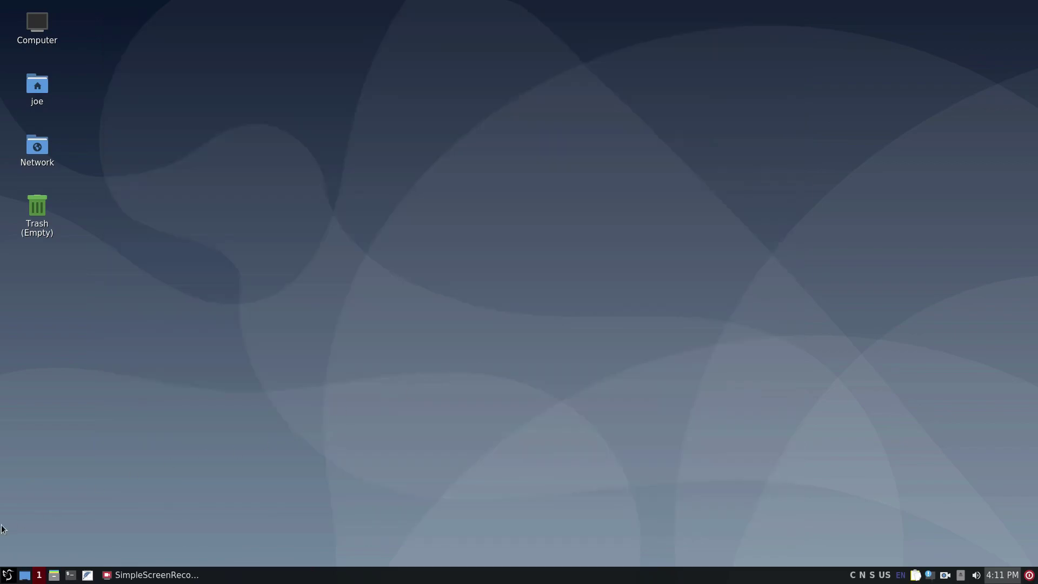
left_click(3, 577)
mouse_move(64, 487)
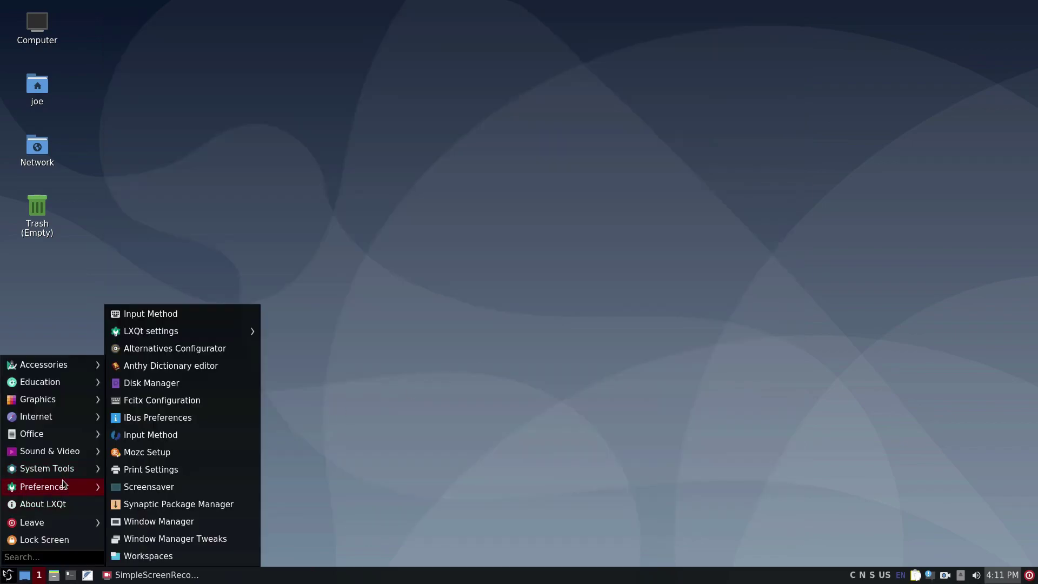
mouse_move(193, 331)
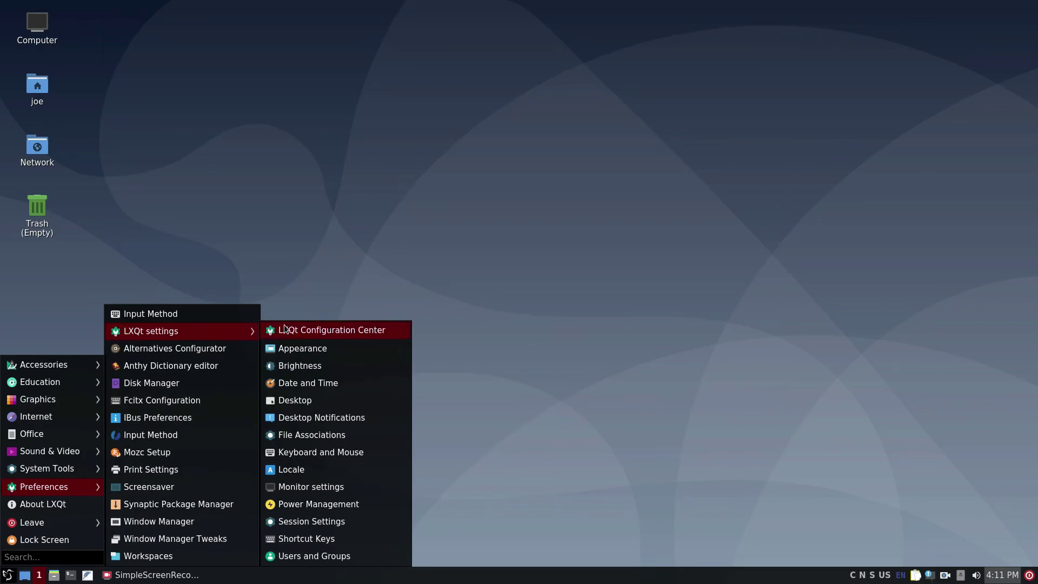
left_click(311, 331)
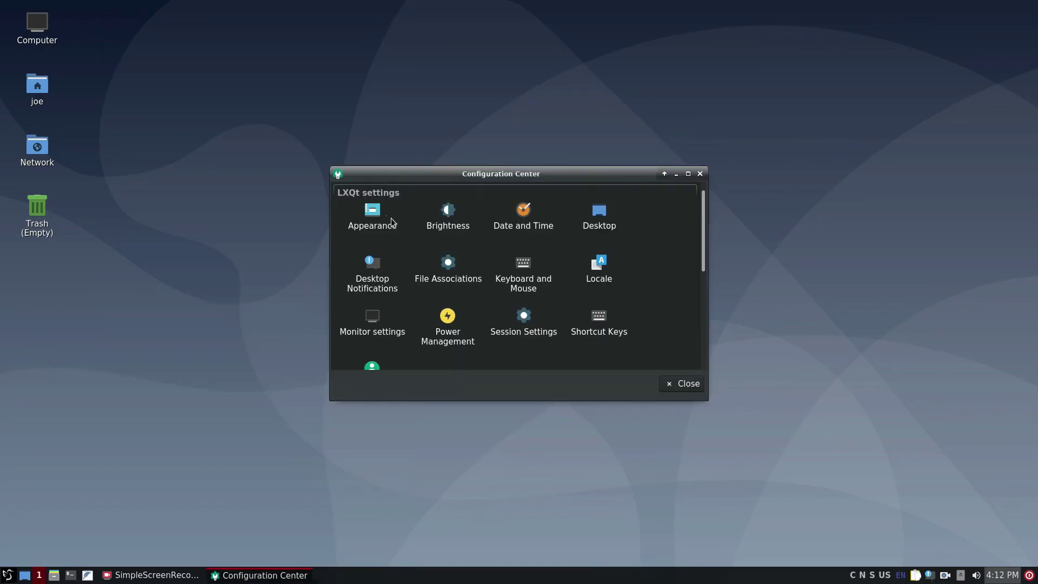
- Open Appearance settings and apply the Fusion Qt widget style
double_click(382, 213)
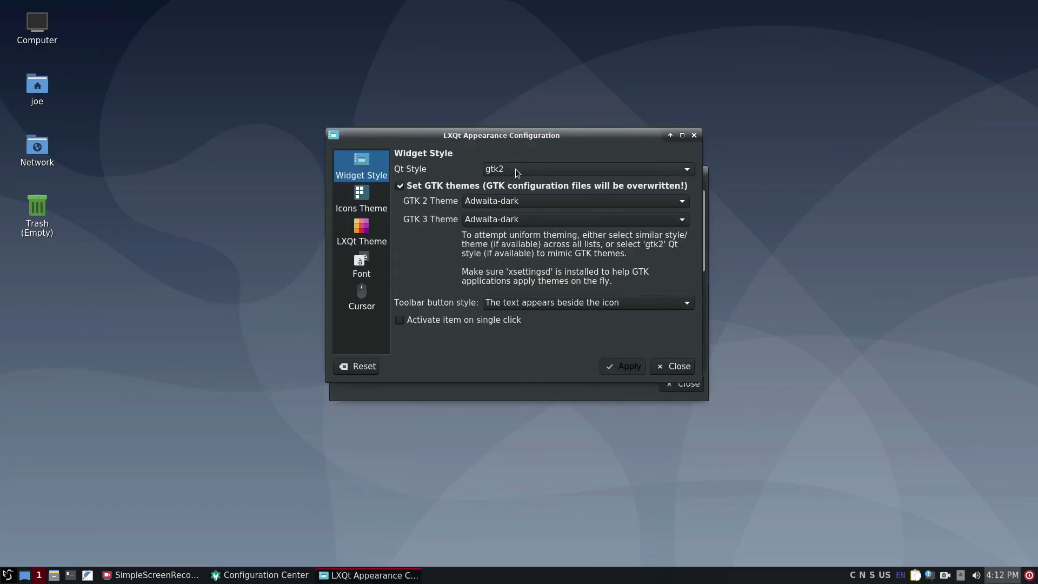
left_click(514, 168)
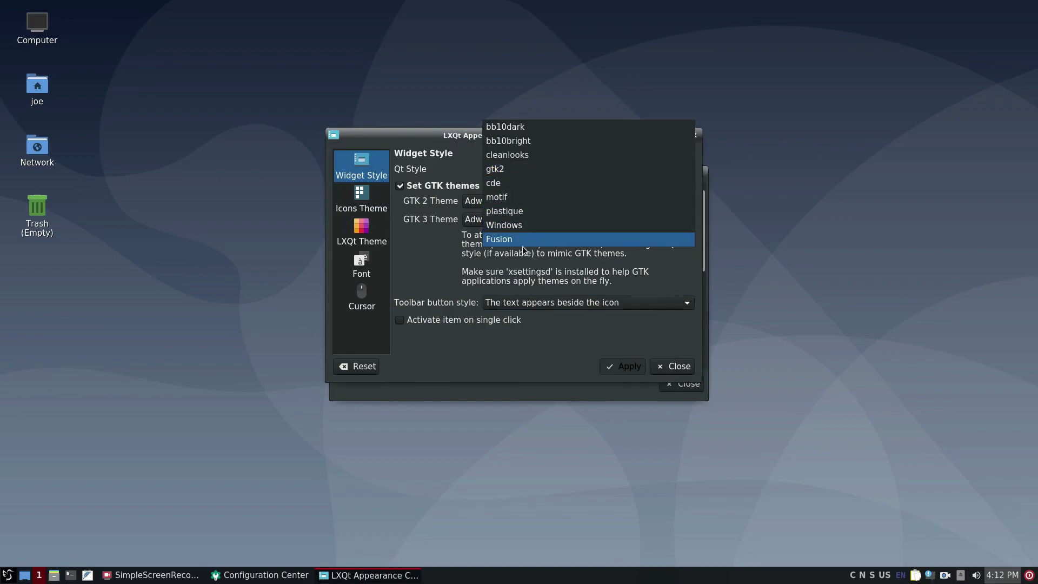
key("Escape")
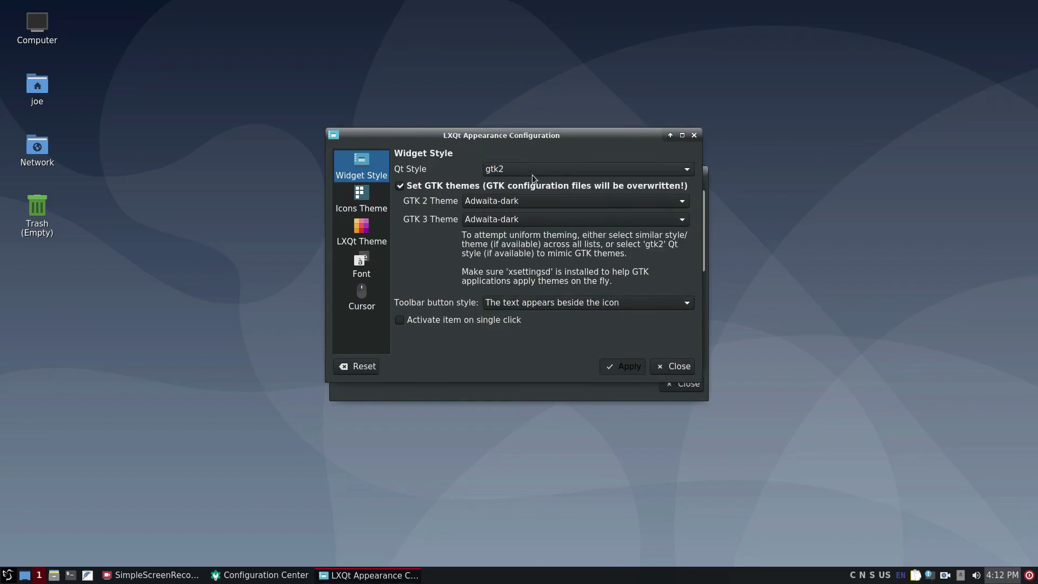
left_click(531, 174)
left_click(537, 233)
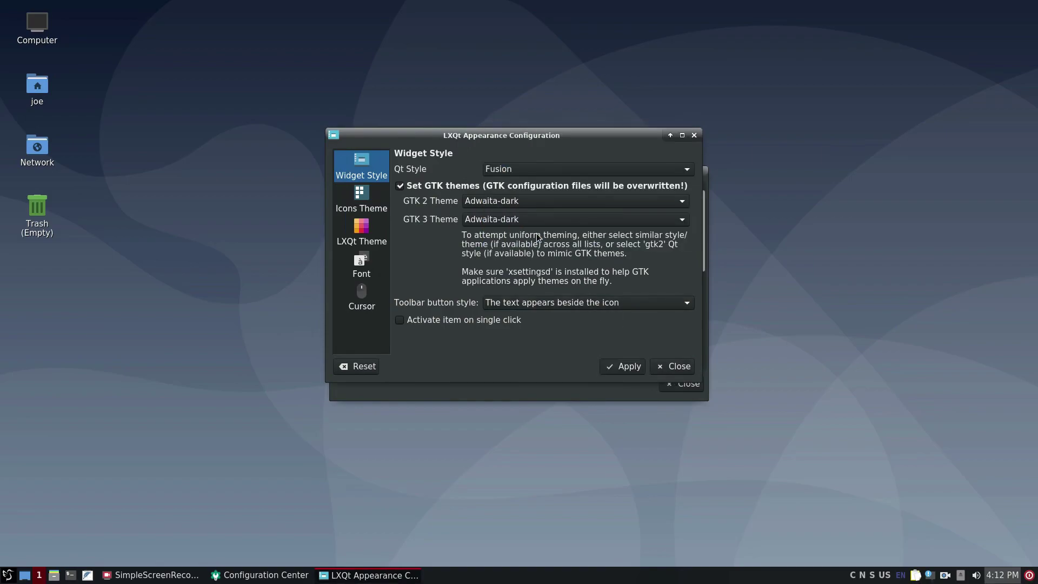
left_click(617, 369)
- Switch the widget style back to gtk2 with Adwaita-dark GTK 2 and GTK 3 themes, and apply
left_click_drag(537, 134, 414, 166)
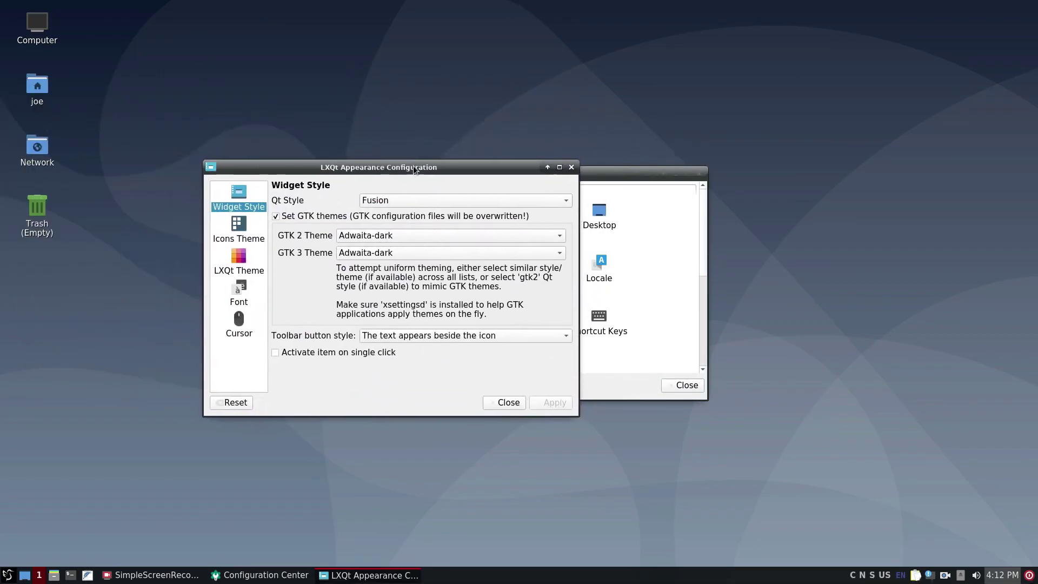
left_click(275, 216)
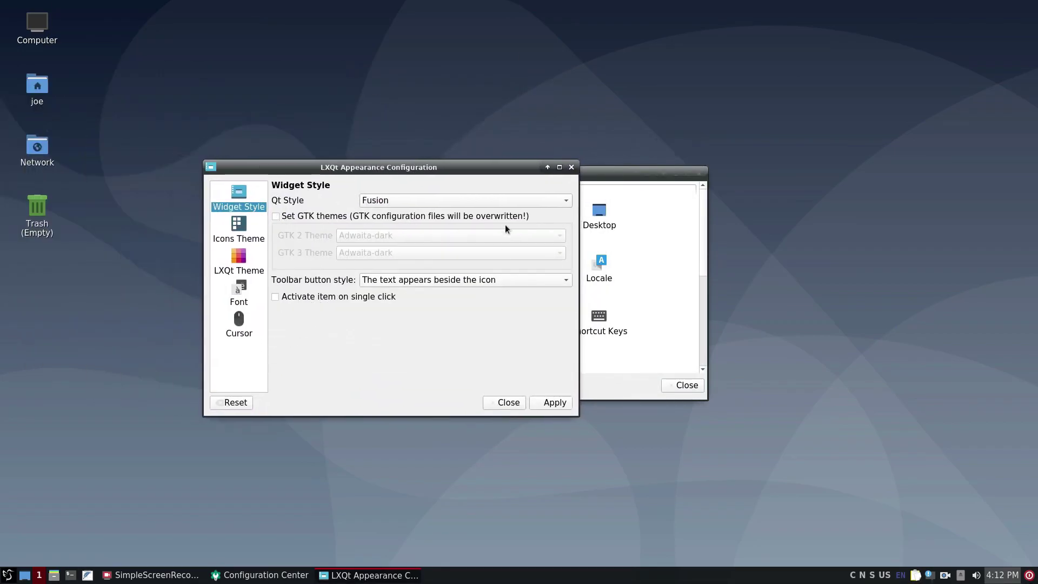
left_click(393, 201)
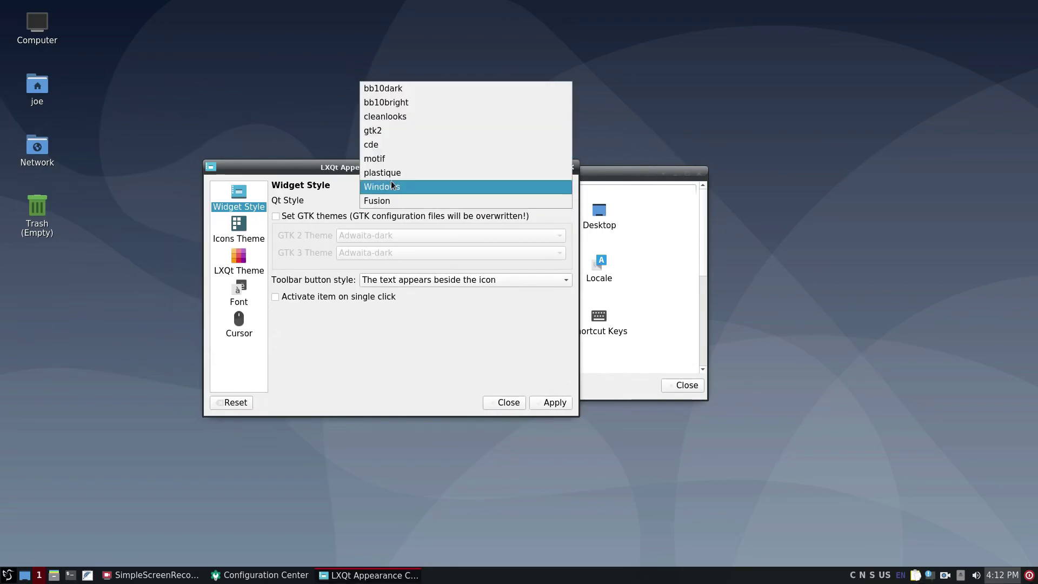
left_click(397, 128)
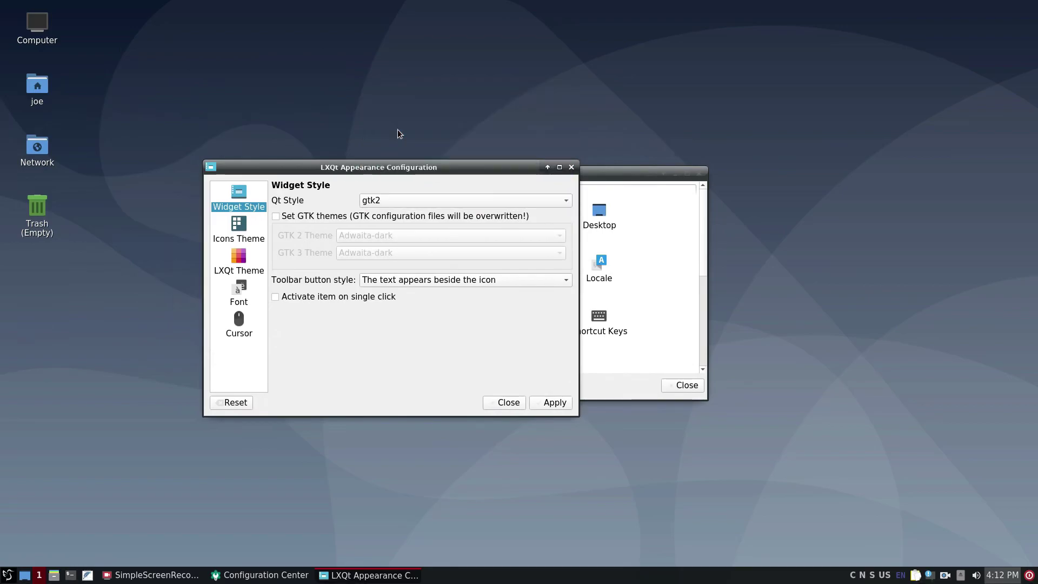
left_click(275, 216)
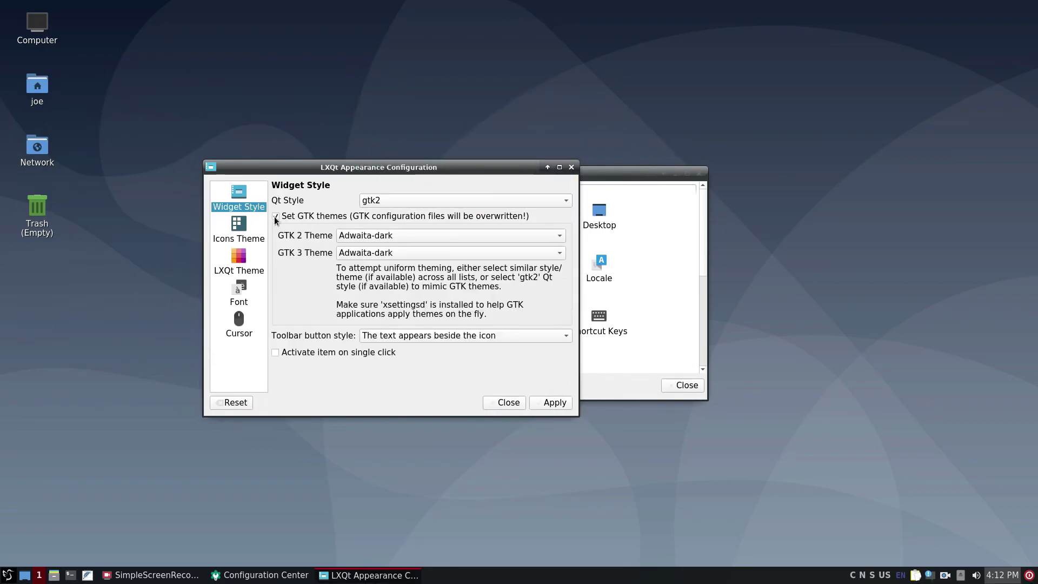
left_click(448, 236)
left_click(448, 236)
left_click(438, 254)
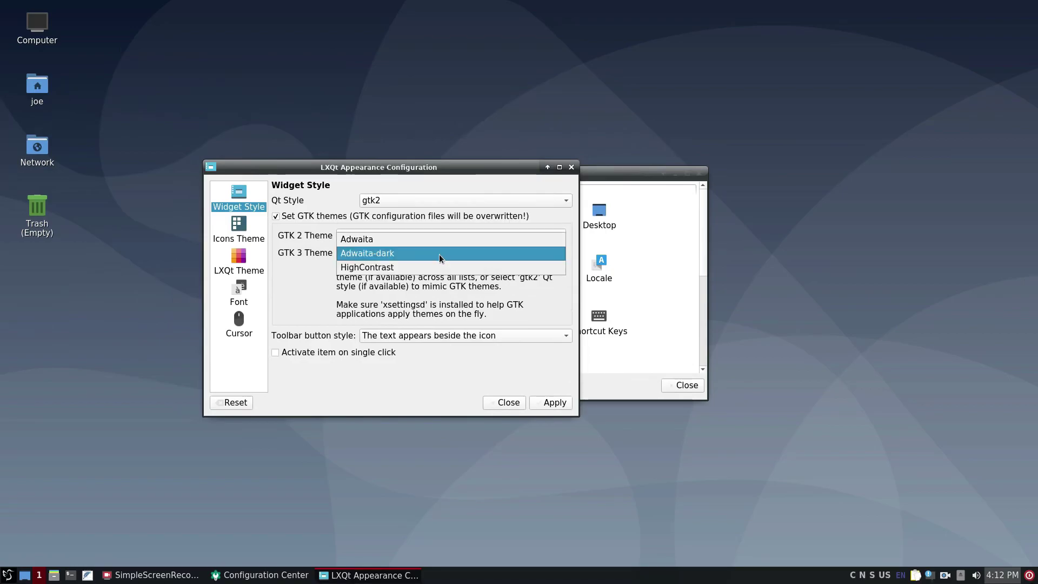
left_click(439, 254)
left_click(543, 398)
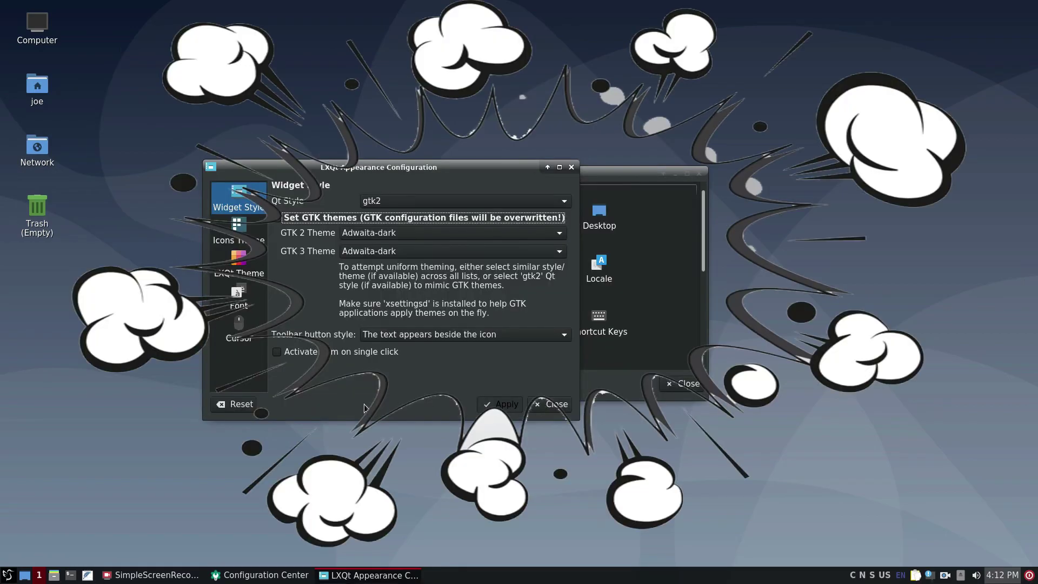
- Rearrange the windows, browse the Icons, LXQt Theme, Font and Cursor pages, then close Appearance
left_click(631, 397)
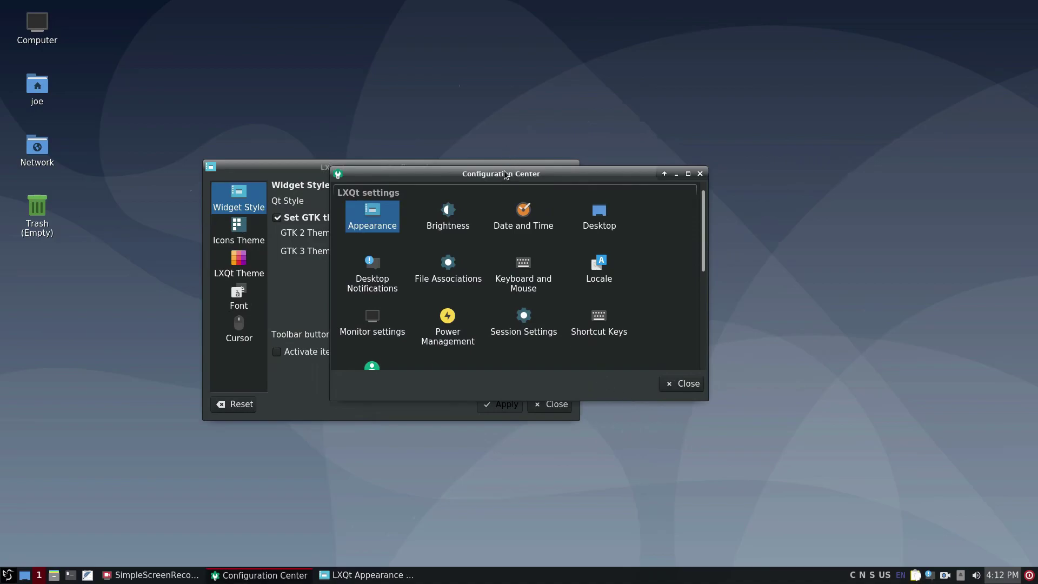
left_click_drag(506, 175, 648, 191)
left_click_drag(446, 165, 355, 181)
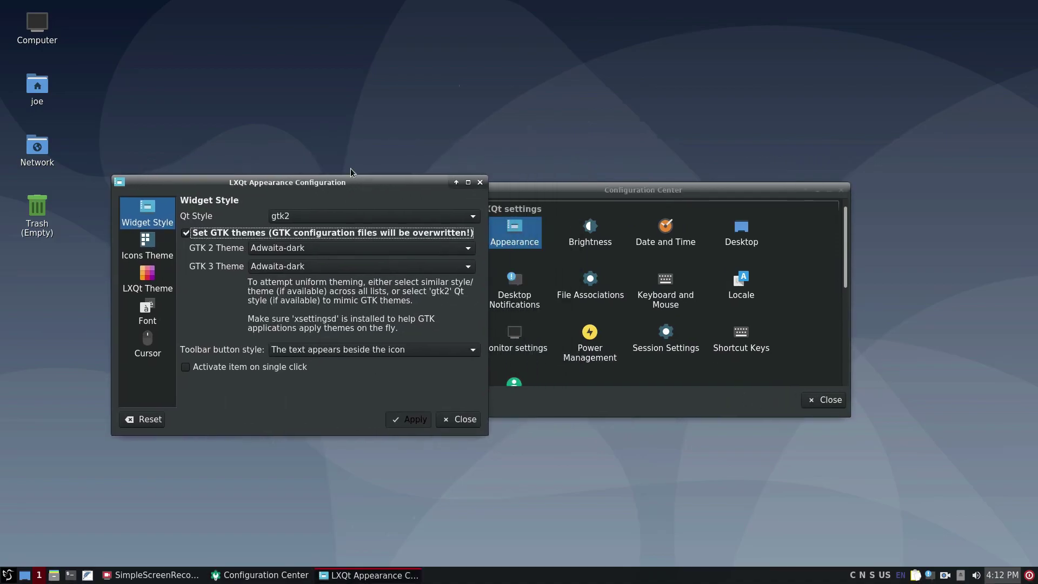
left_click(141, 250)
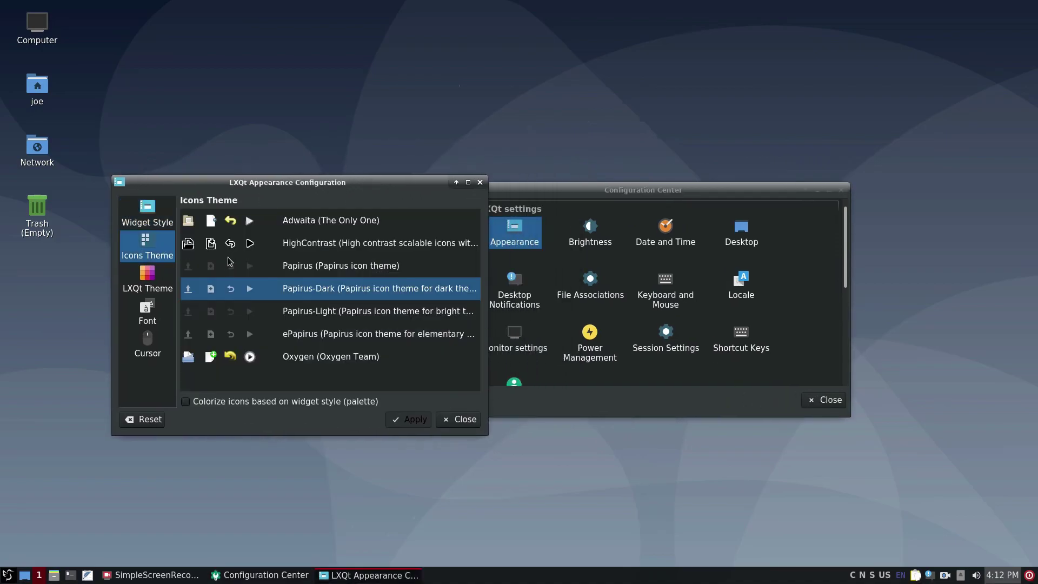
left_click(136, 280)
left_click(143, 316)
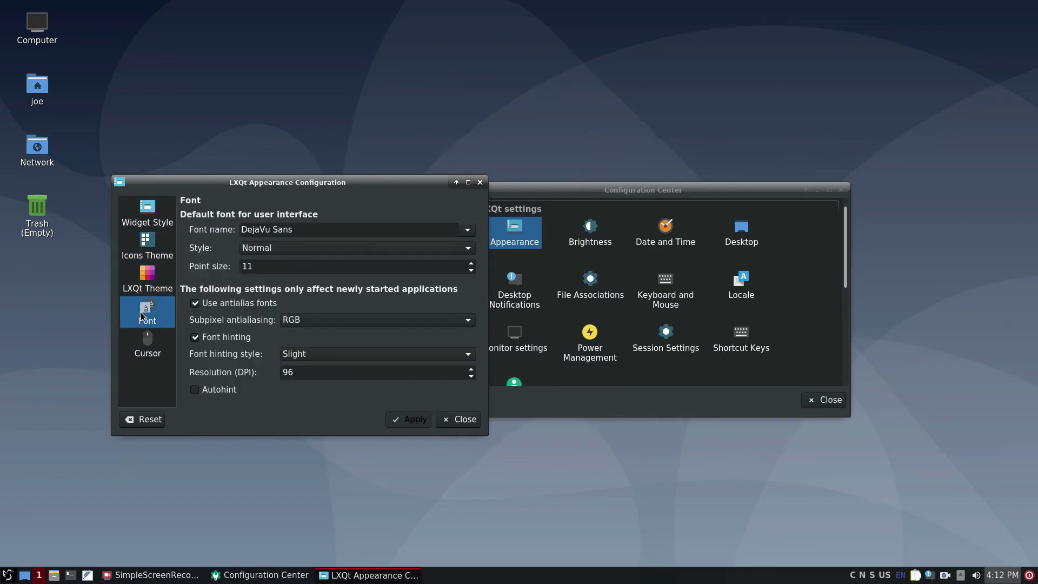
left_click(147, 347)
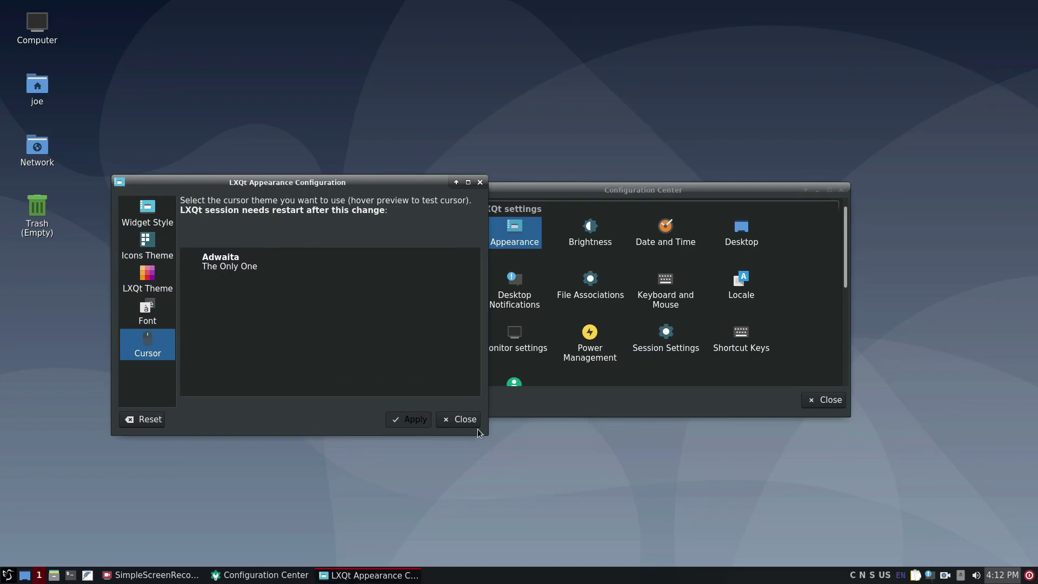
left_click(465, 420)
double_click(662, 286)
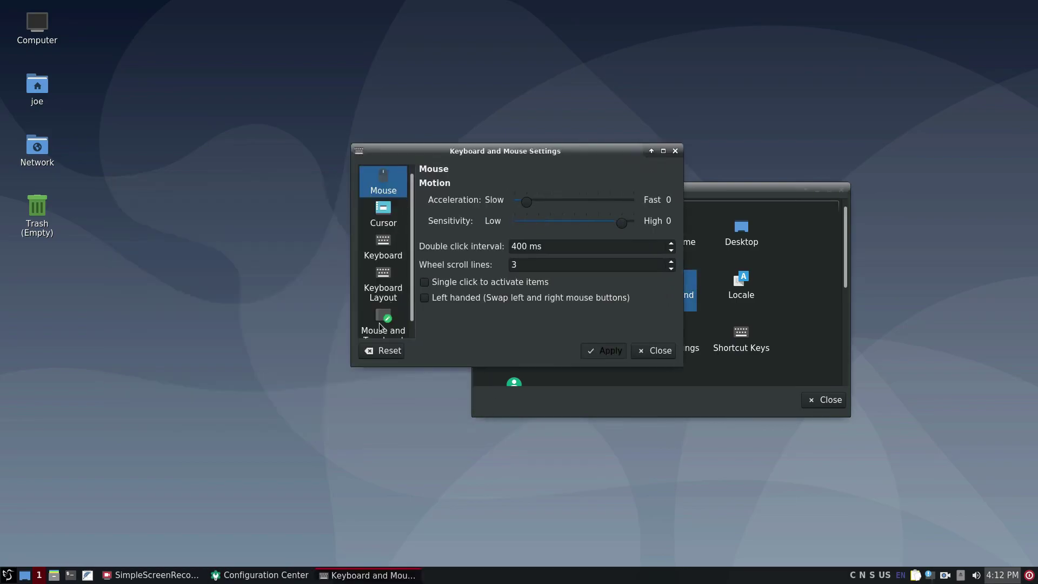
- On the Mouse and Touchpad page, cycle through the Logitech input devices and apply the first K400
left_click(380, 323)
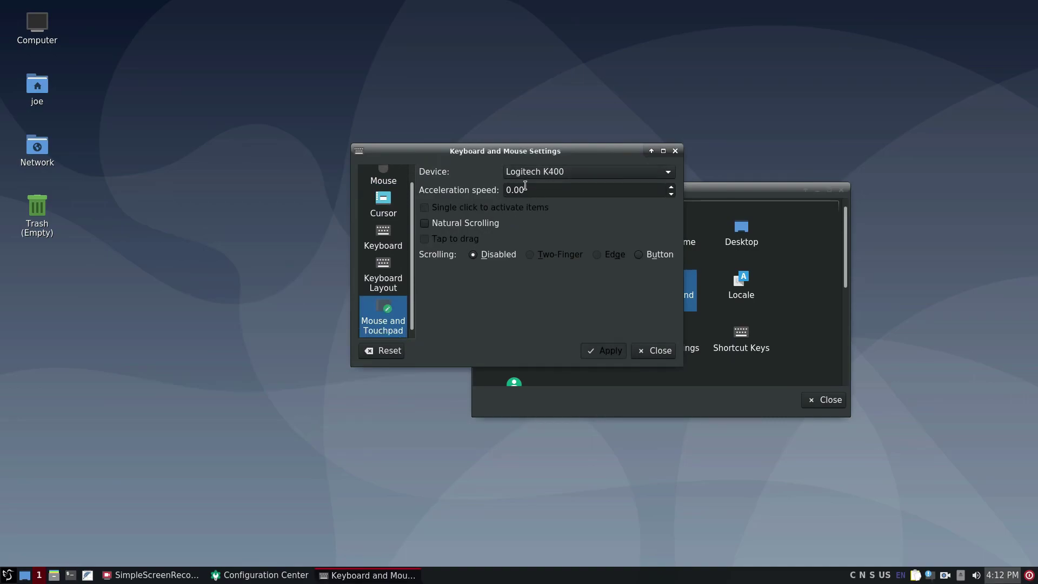
left_click(533, 174)
left_click(539, 183)
left_click(528, 176)
left_click(535, 185)
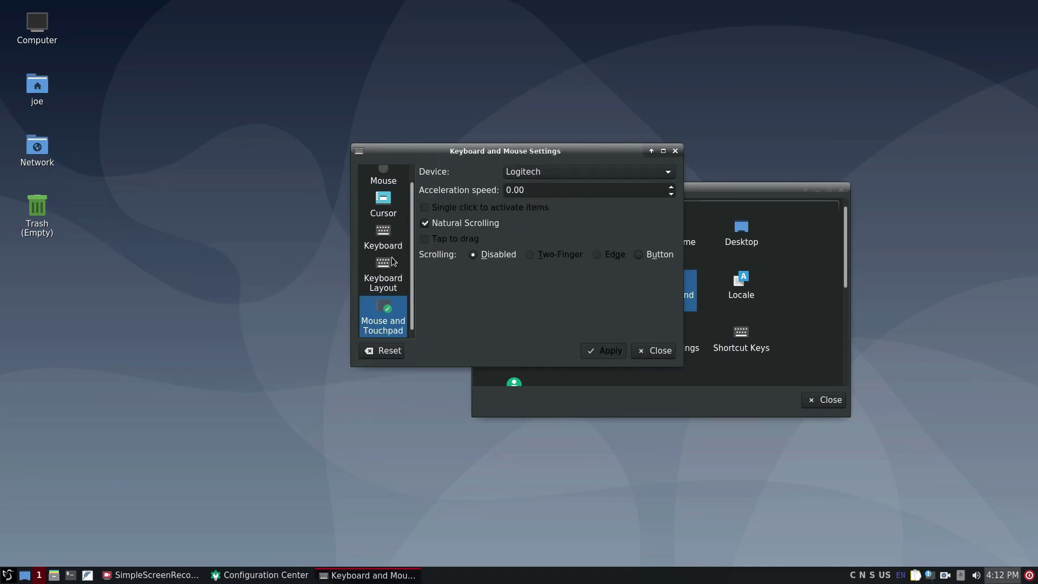
left_click(539, 178)
left_click(537, 141)
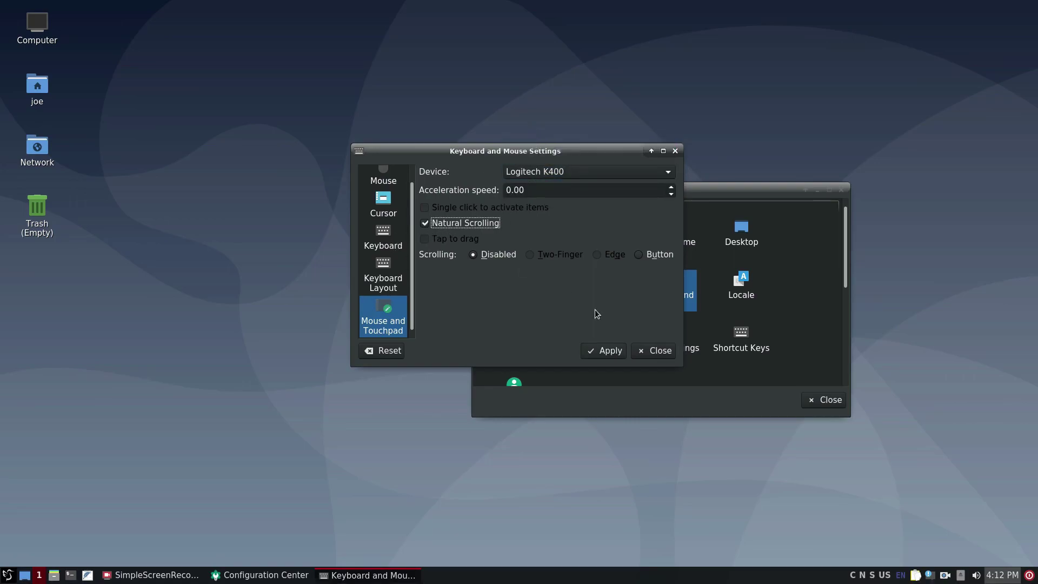
left_click(609, 351)
- Enable Natural Scrolling for the Logitech K400, apply it, and close the settings
left_click(570, 168)
left_click(564, 163)
left_click(424, 224)
left_click(600, 351)
left_click(650, 354)
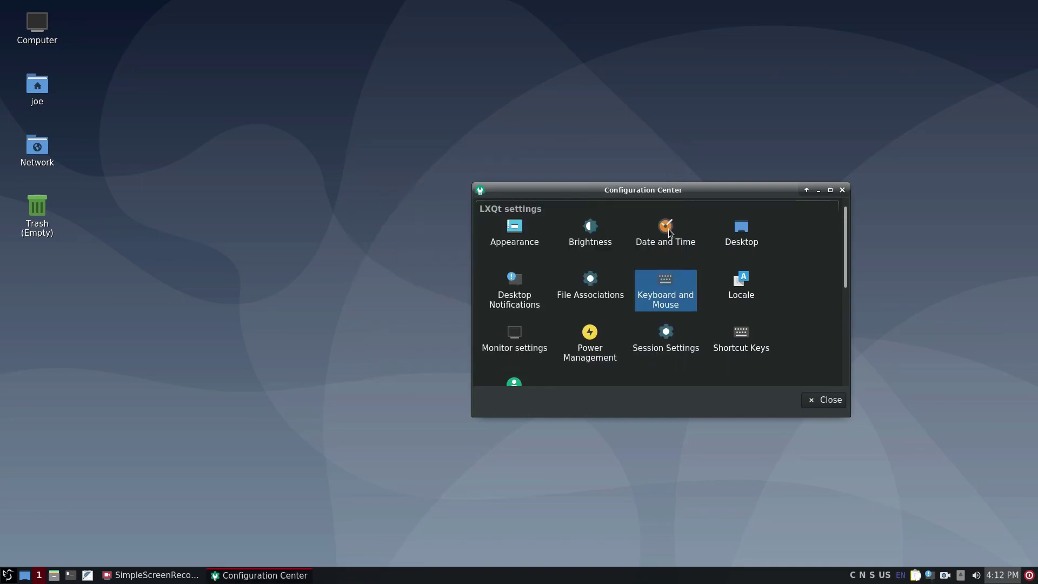
- In the panel clock's world clock settings, toggle 24-hour time on and off, ending on 12-hour
right_click(1003, 577)
left_click(991, 437)
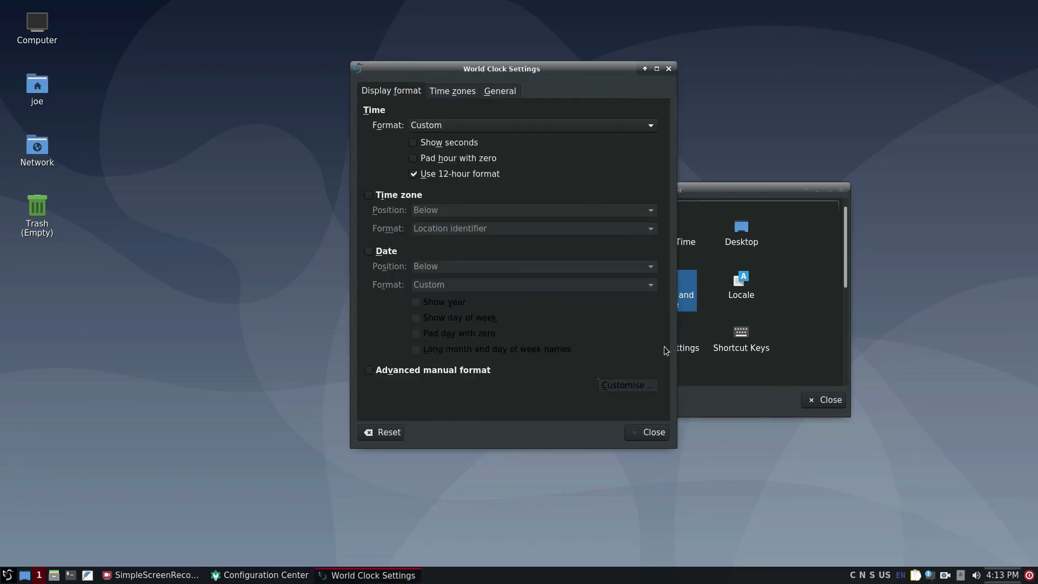
left_click(414, 174)
left_click(414, 174)
left_click(414, 174)
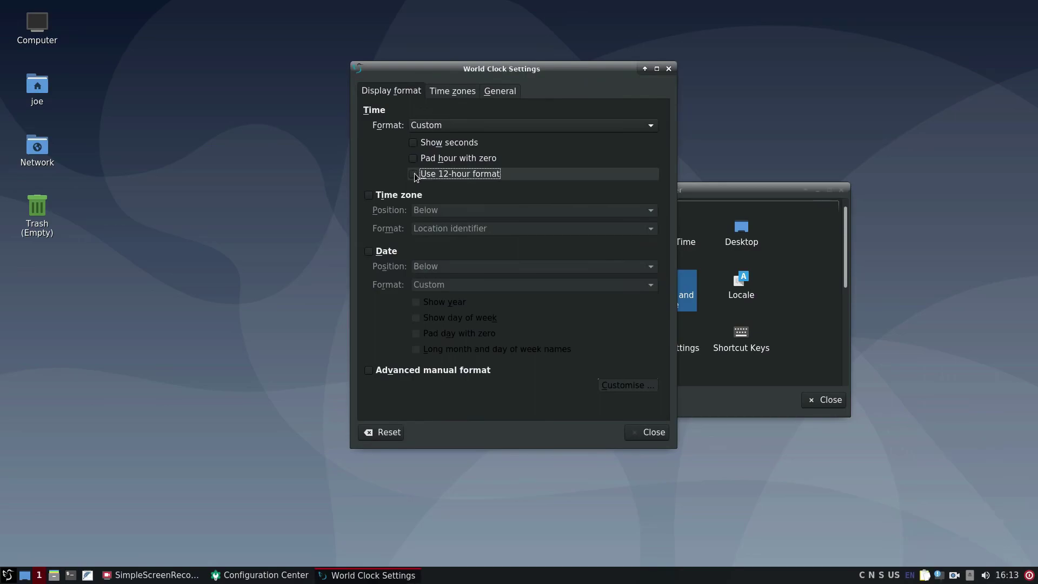
left_click(414, 174)
- Close the world clock settings, then open and confirm the Time and date configuration
left_click(637, 432)
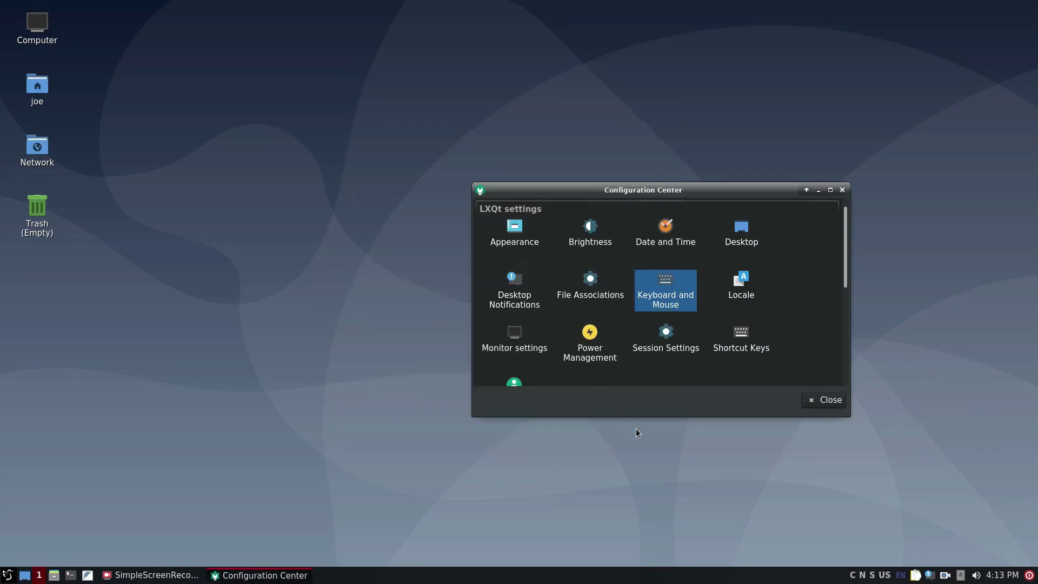
double_click(672, 224)
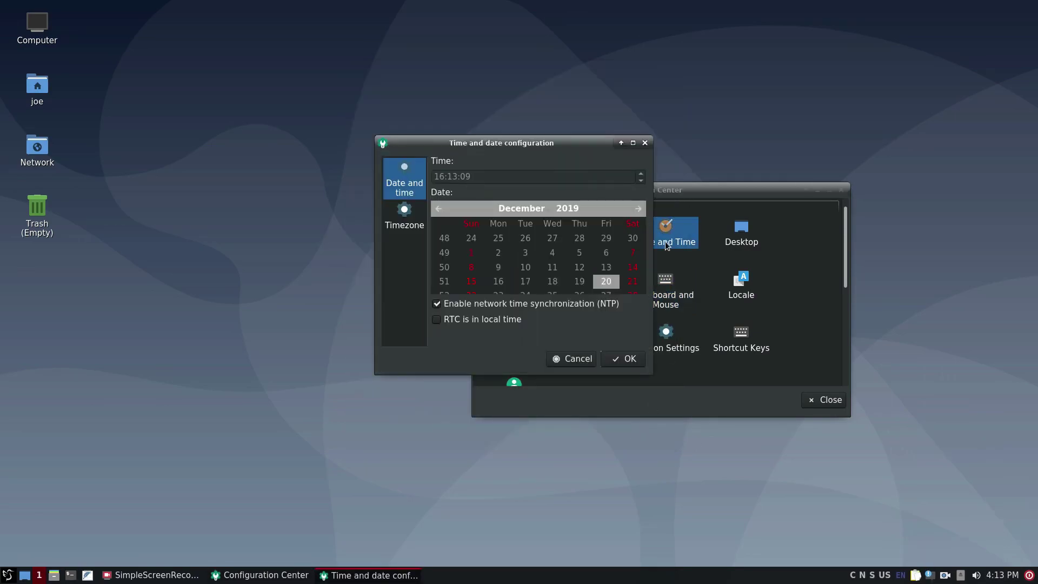
left_click(615, 366)
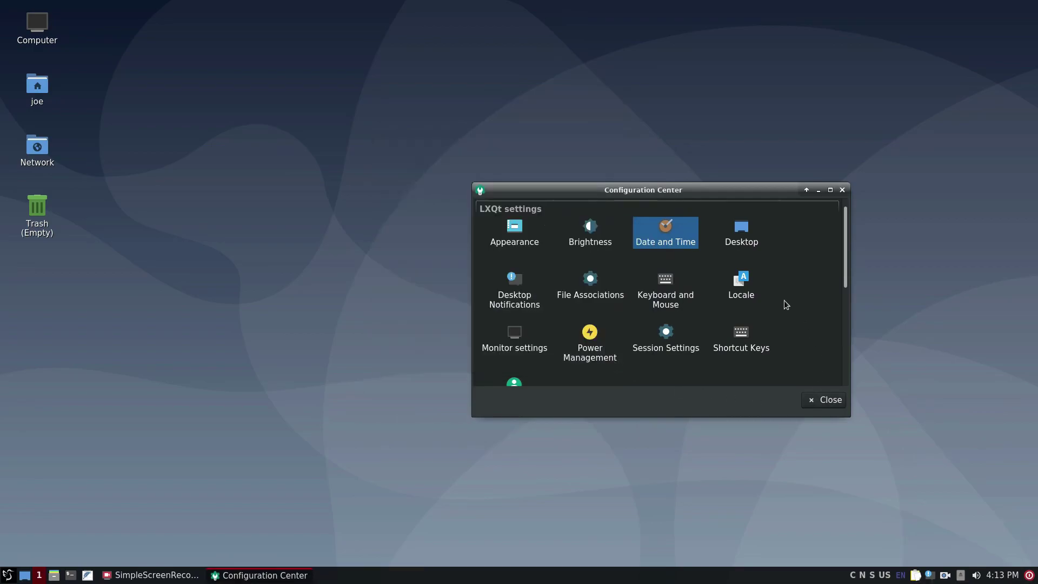
scroll(785, 304, "down", 3)
scroll(702, 319, "down", 1)
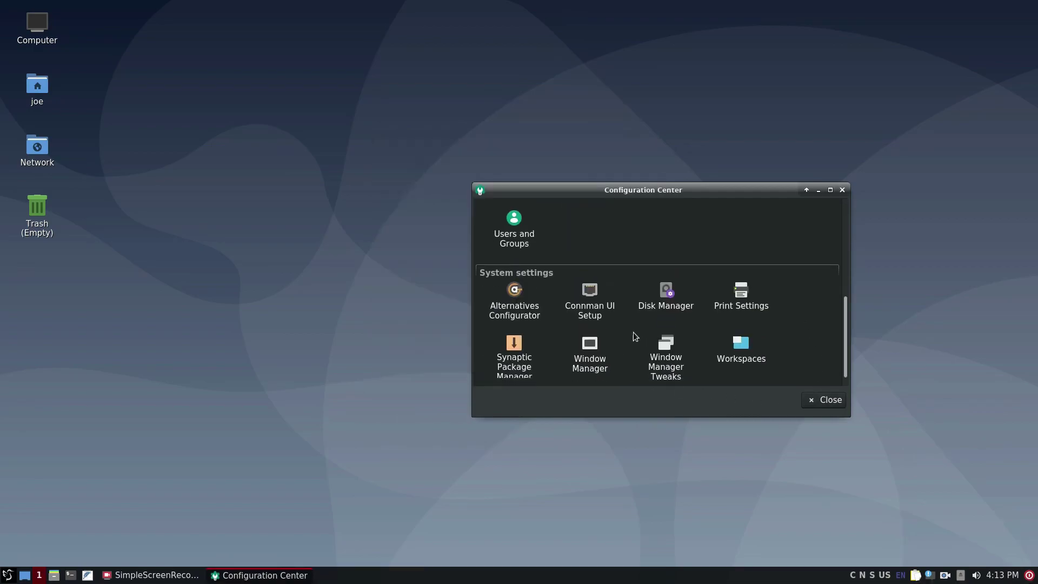
left_click(513, 354)
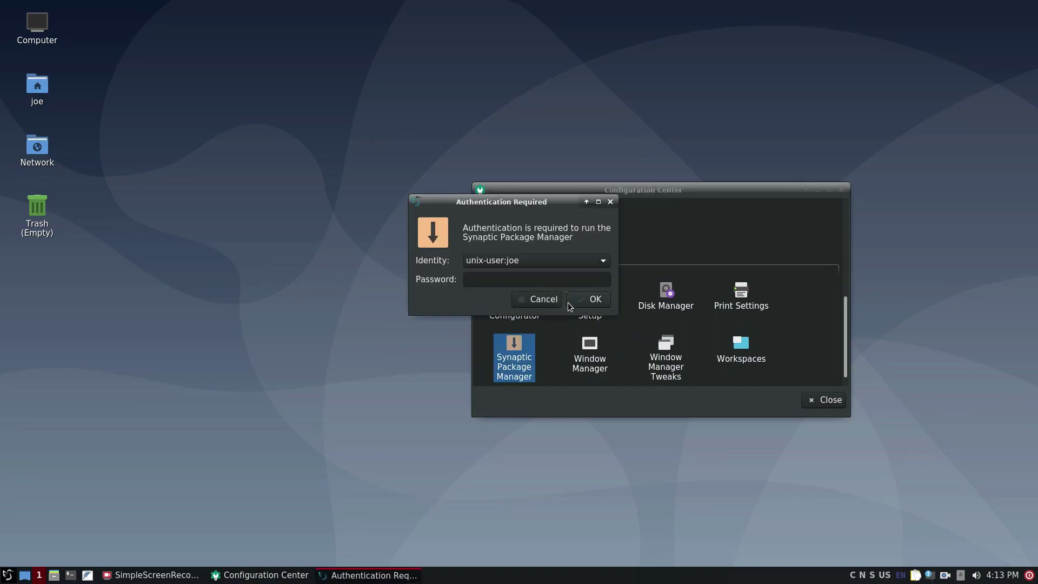
type("****")
key("Return")
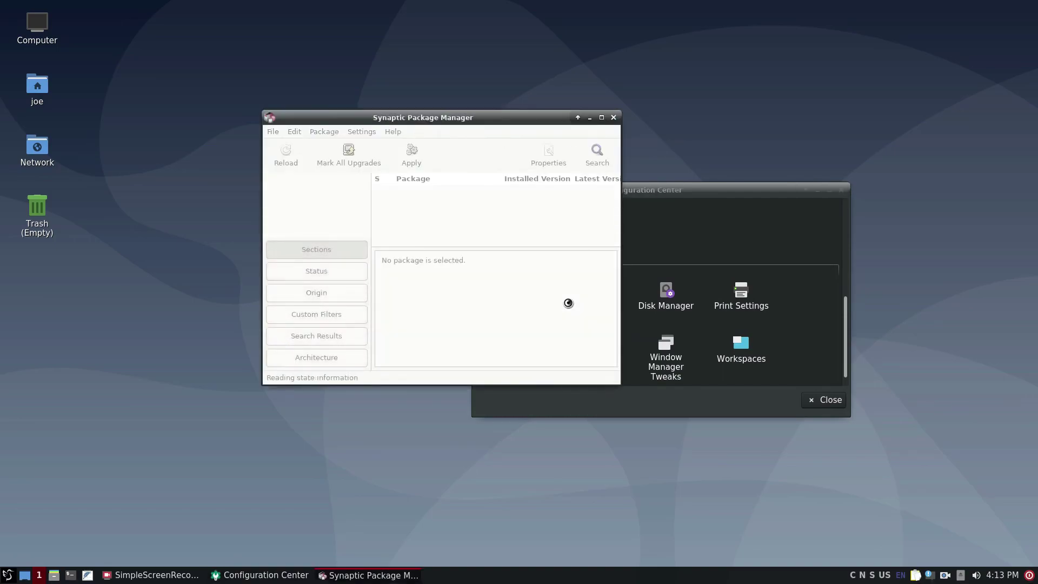
left_click(393, 133)
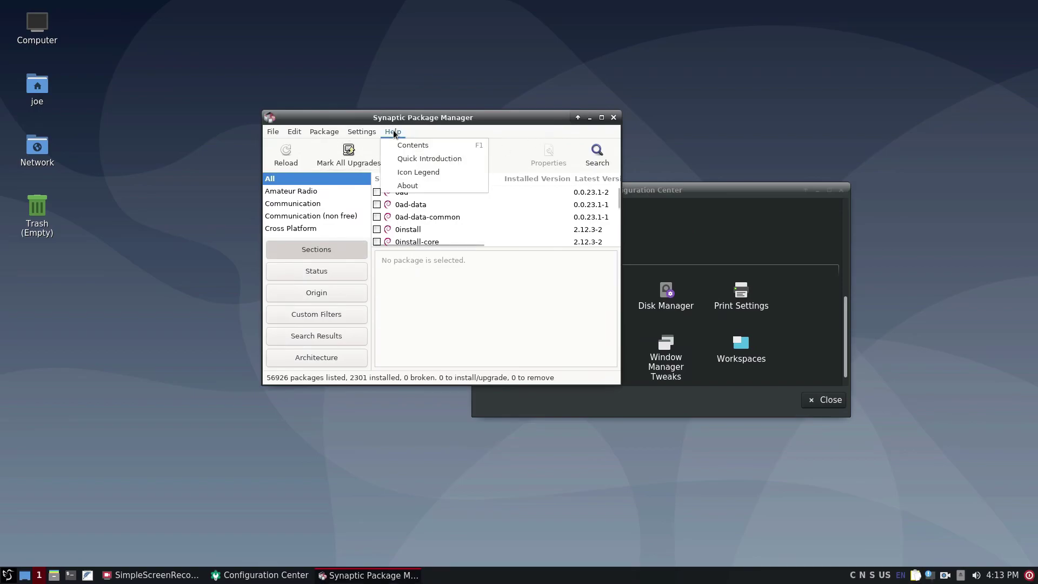
left_click(408, 185)
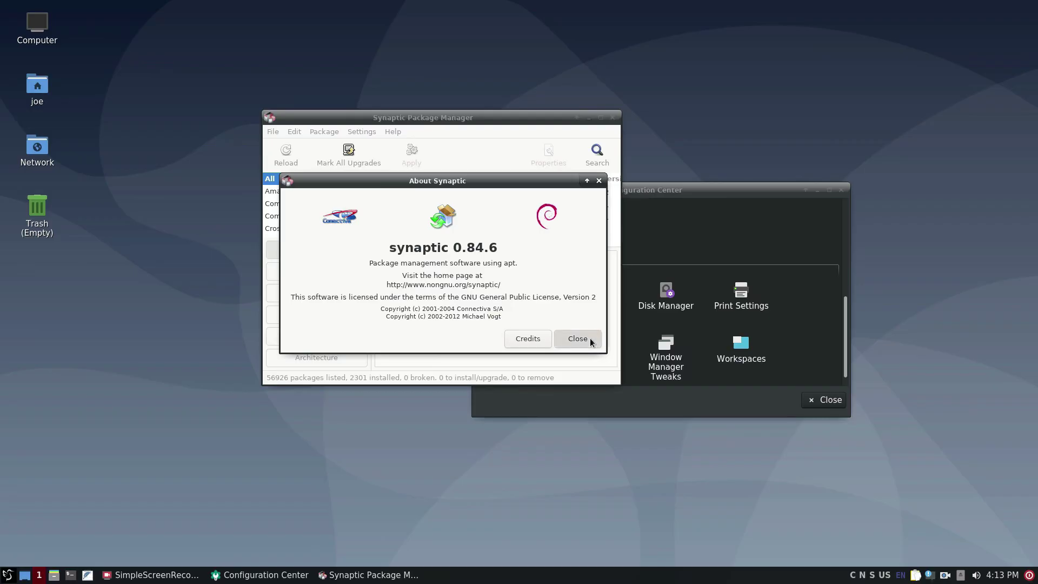
left_click(778, 447)
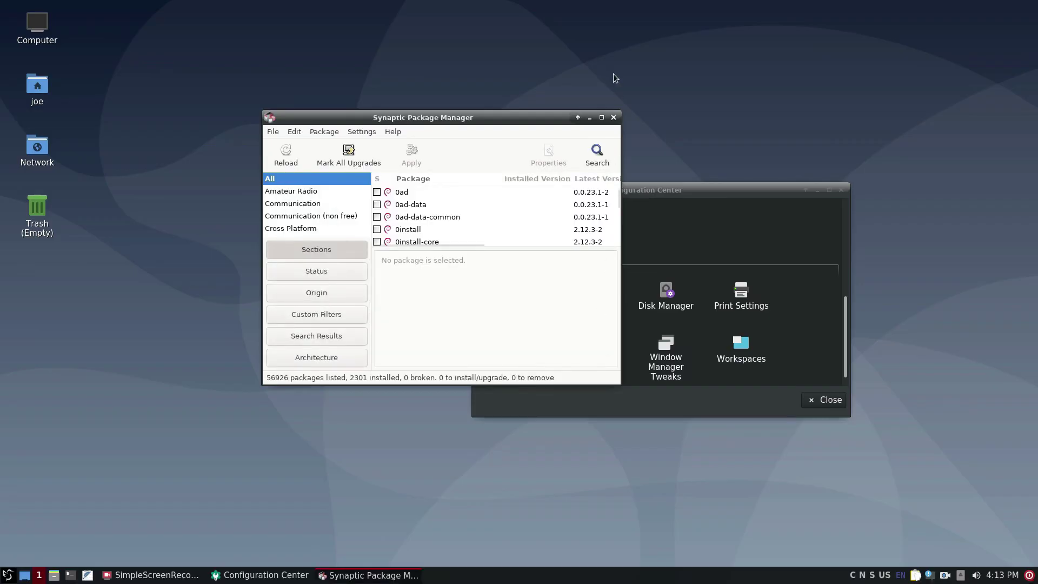
left_click(613, 119)
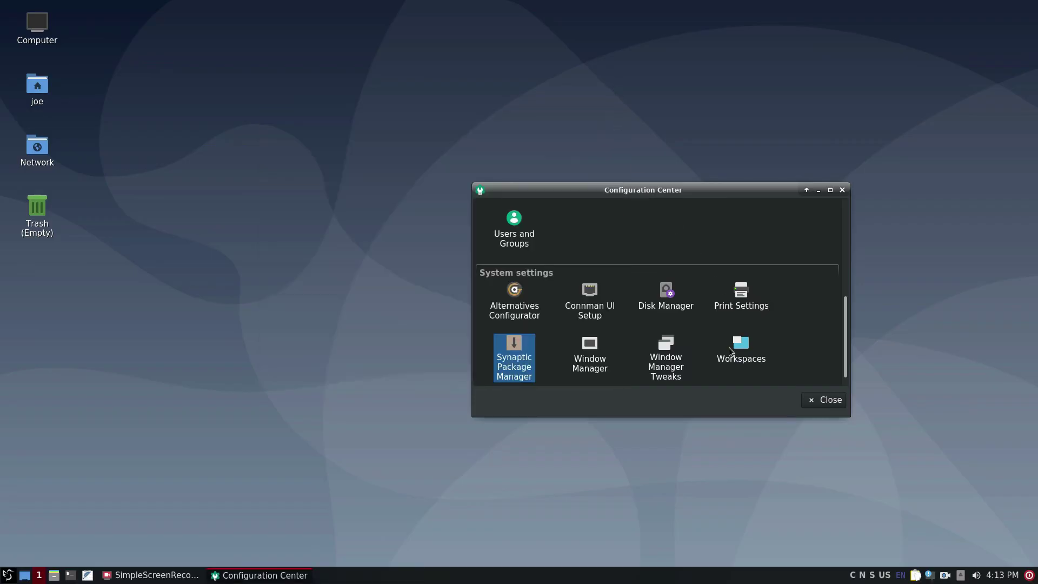
- Preview the Breeze, Daloa, Default-hdpi, Kokodi, Default-xhdpi and Moheli window themes, then reselect Default
double_click(591, 346)
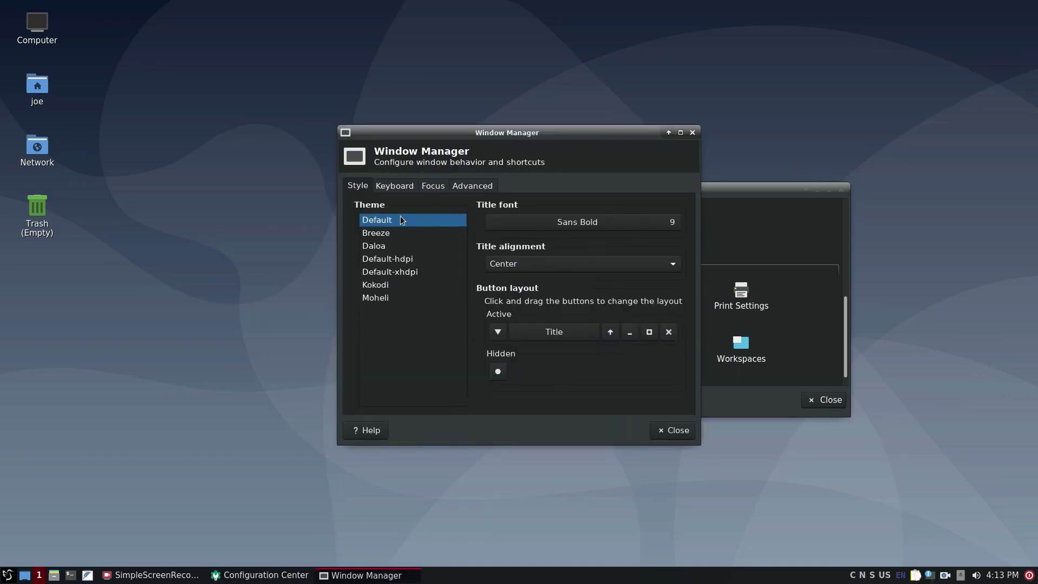
left_click(395, 233)
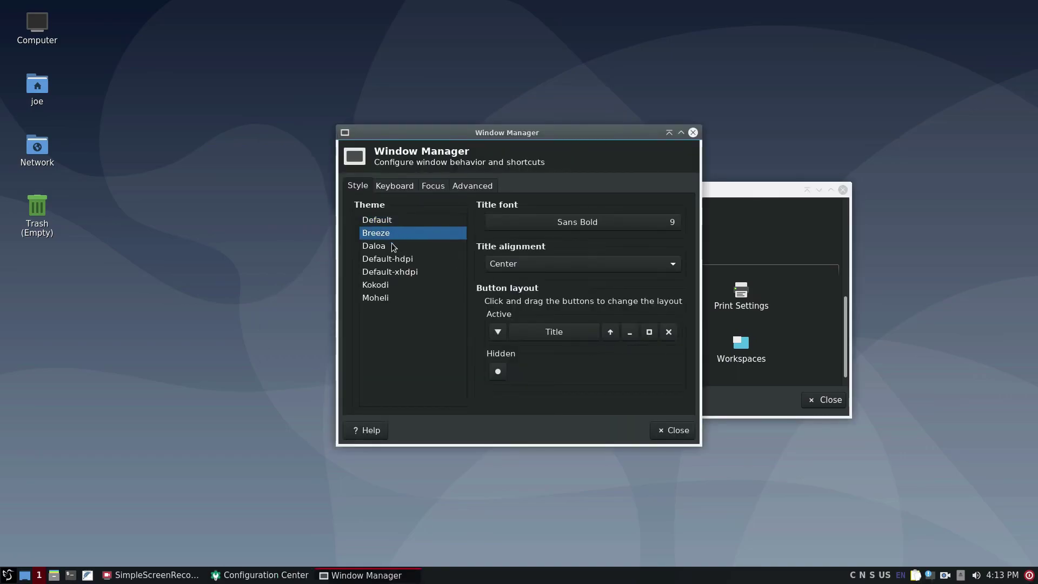
left_click(397, 246)
left_click(398, 260)
left_click(404, 281)
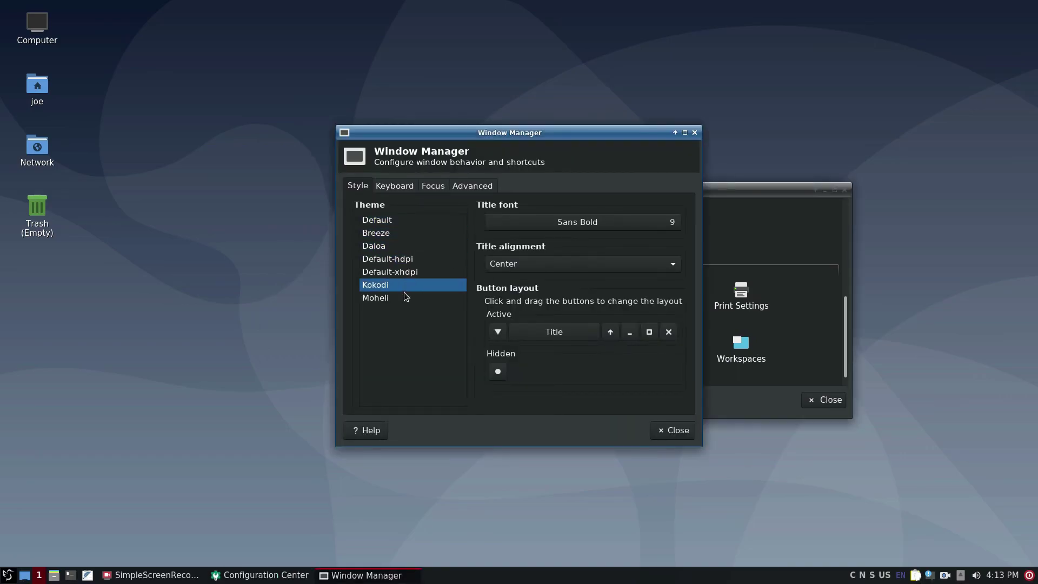
left_click(403, 271)
left_click(388, 299)
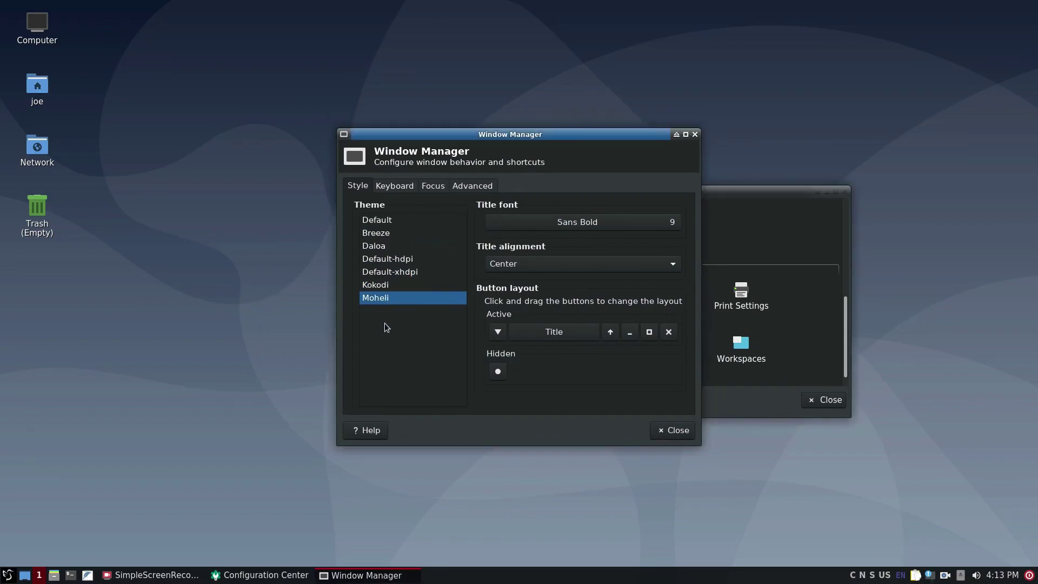
left_click(389, 285)
left_click(400, 273)
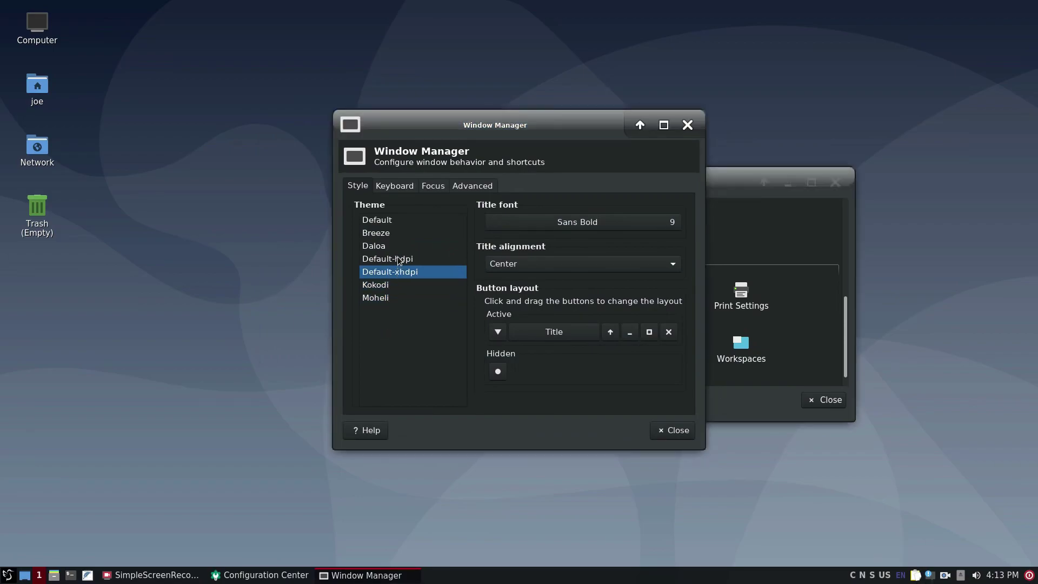
left_click(396, 258)
left_click(393, 244)
left_click(390, 232)
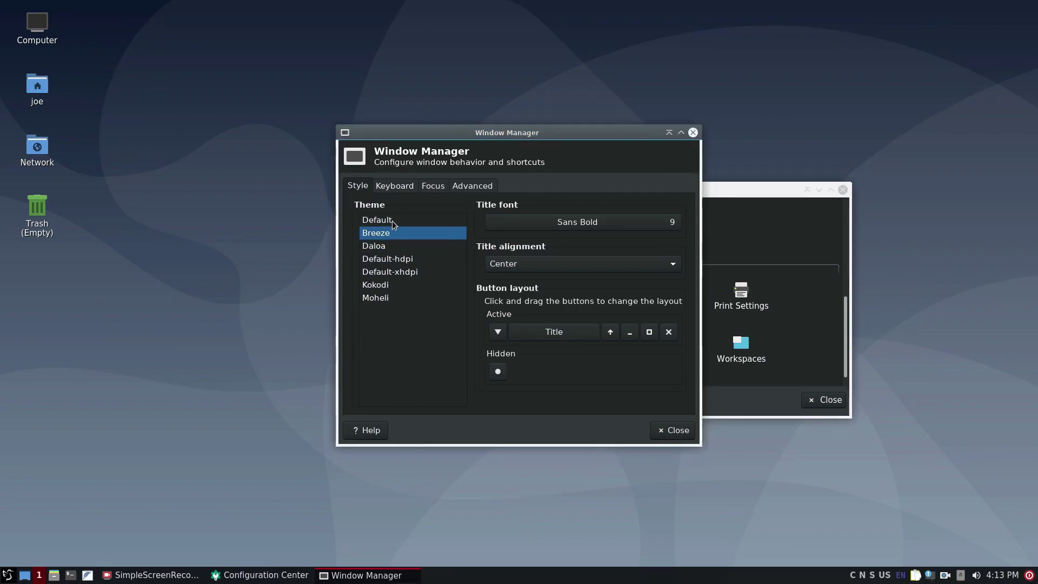
left_click(392, 220)
- Place the close, minimize and maximize buttons left of the title, then close the settings
left_click_drag(670, 332, 514, 332)
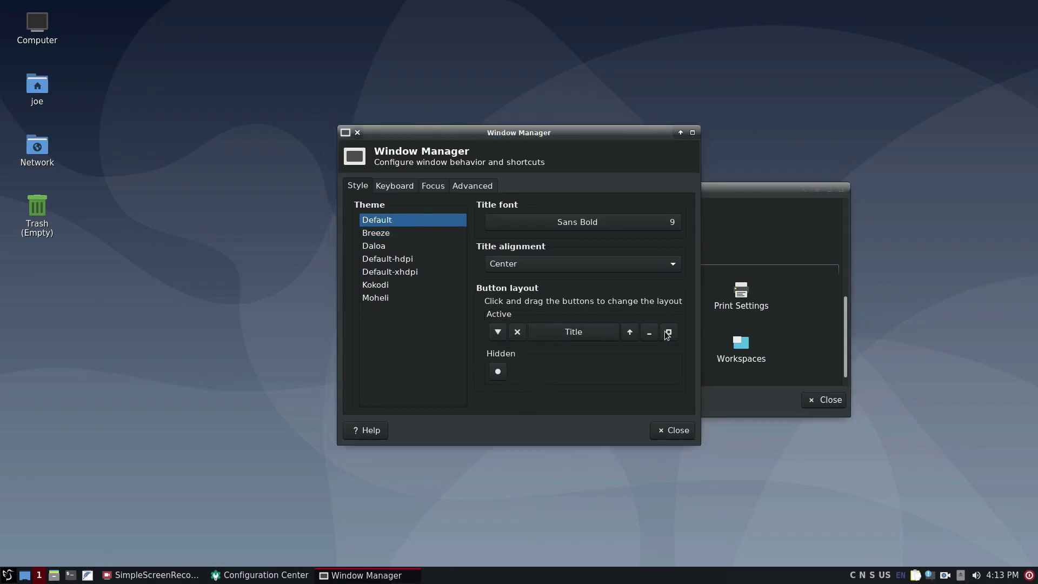
left_click_drag(649, 331, 537, 333)
left_click_drag(669, 332, 556, 370)
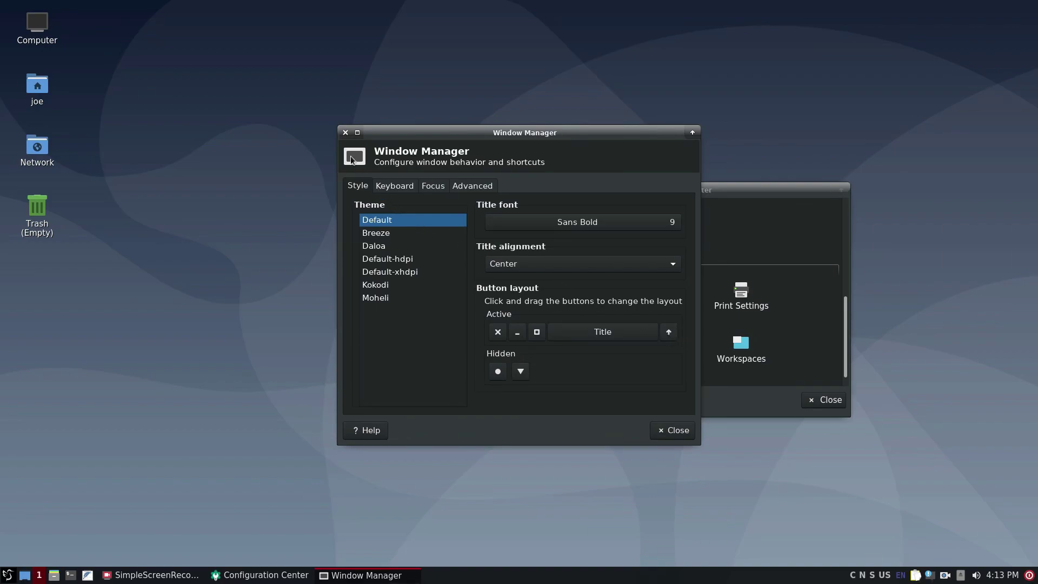
left_click(344, 132)
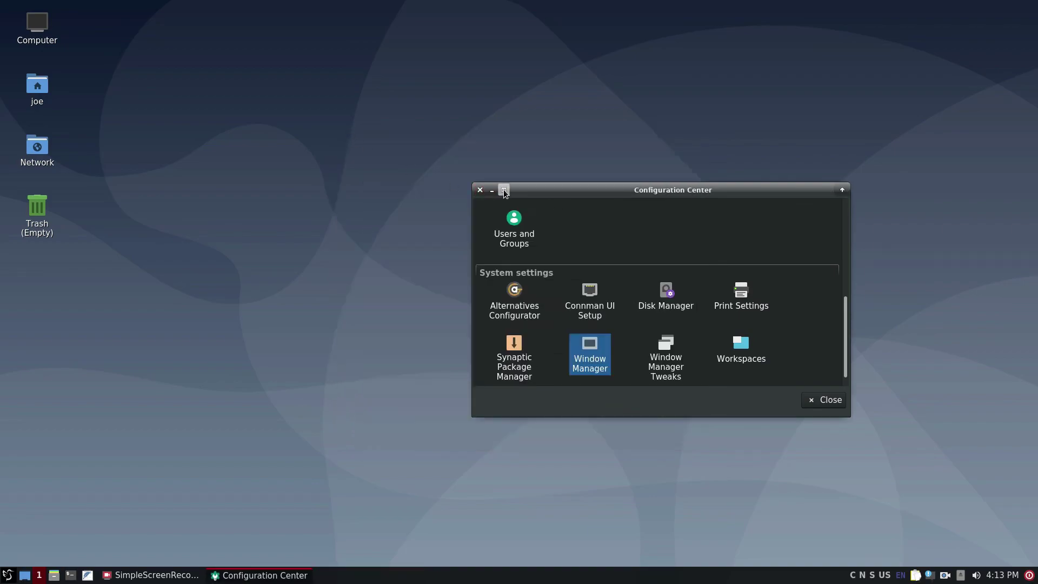
- Browse the Focus, Accessibility, Workspaces, Placement and Compositor window tweaks, then snap Configuration Center left
left_click(670, 346)
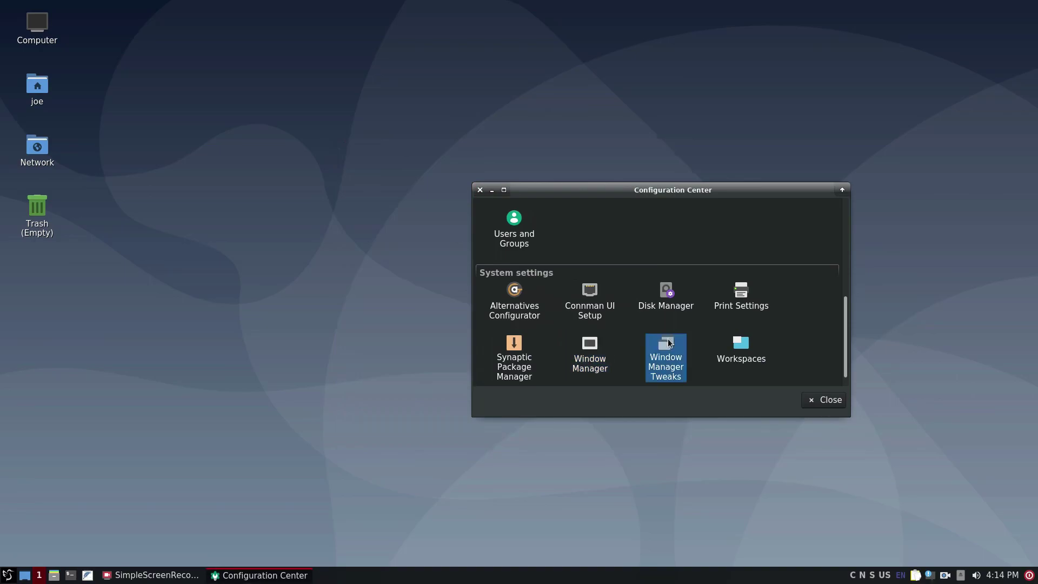
left_click(422, 208)
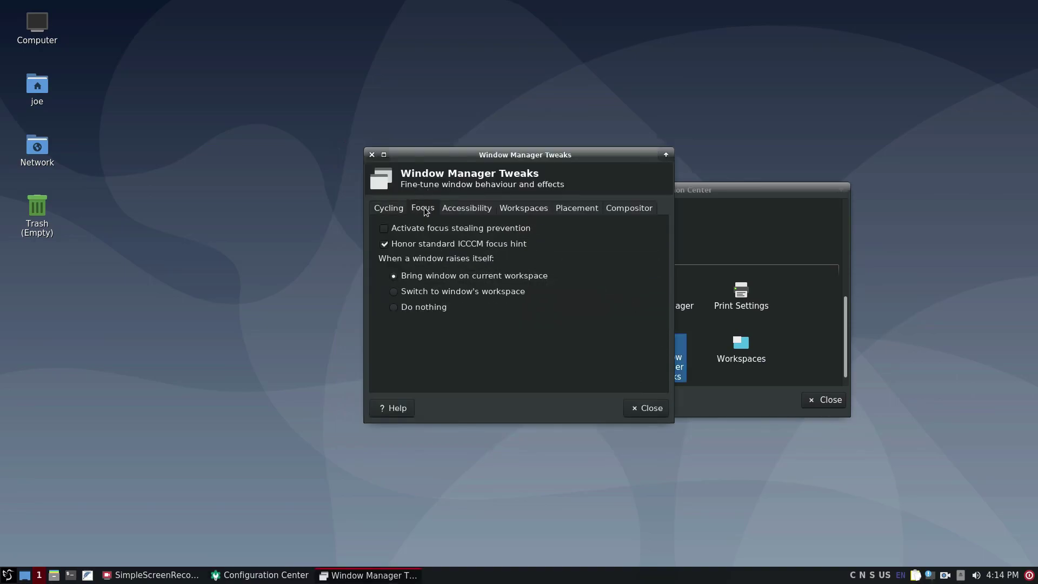
left_click(484, 210)
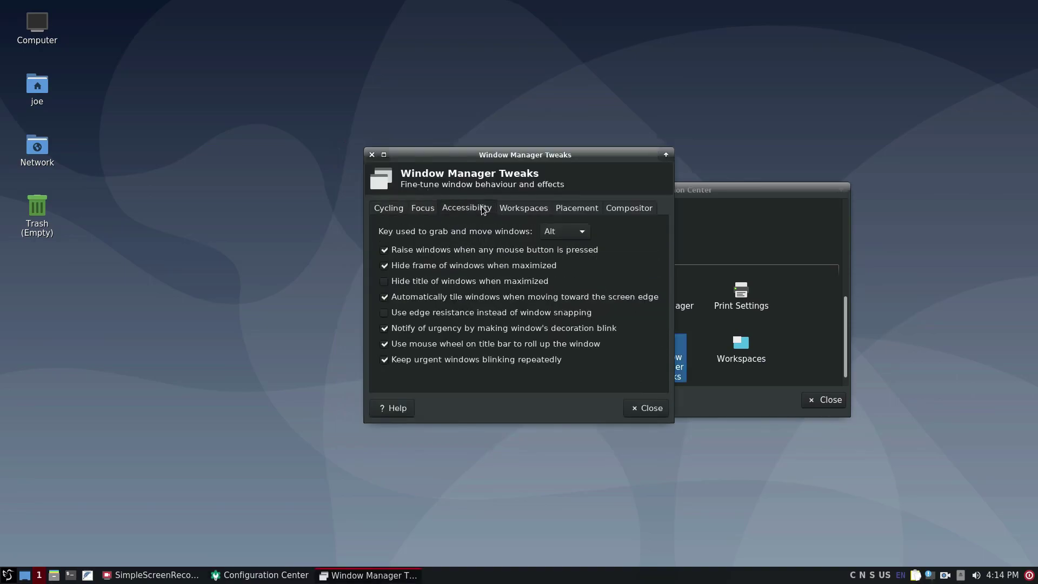
left_click(510, 206)
left_click(559, 209)
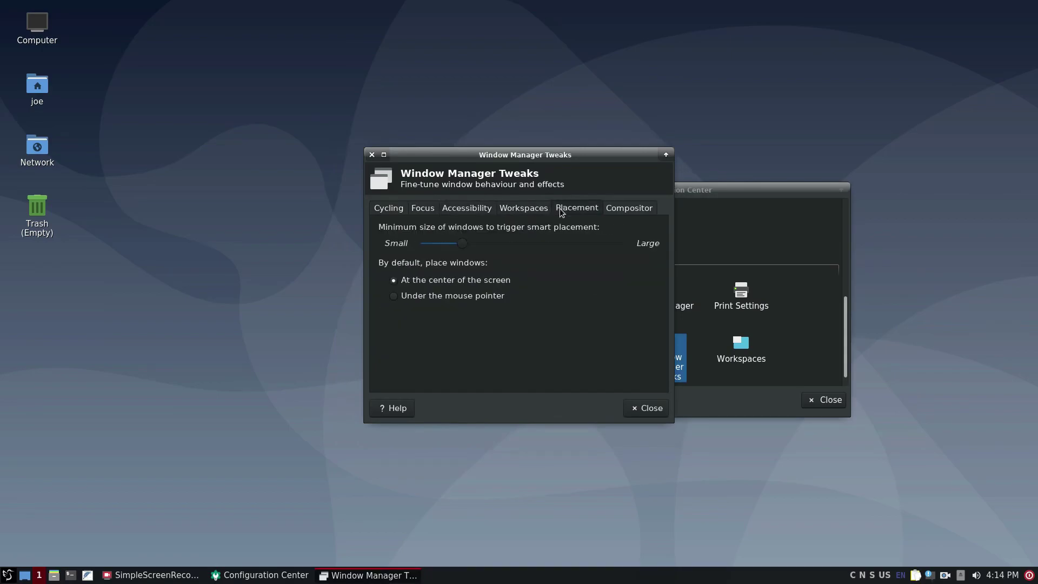
left_click(631, 211)
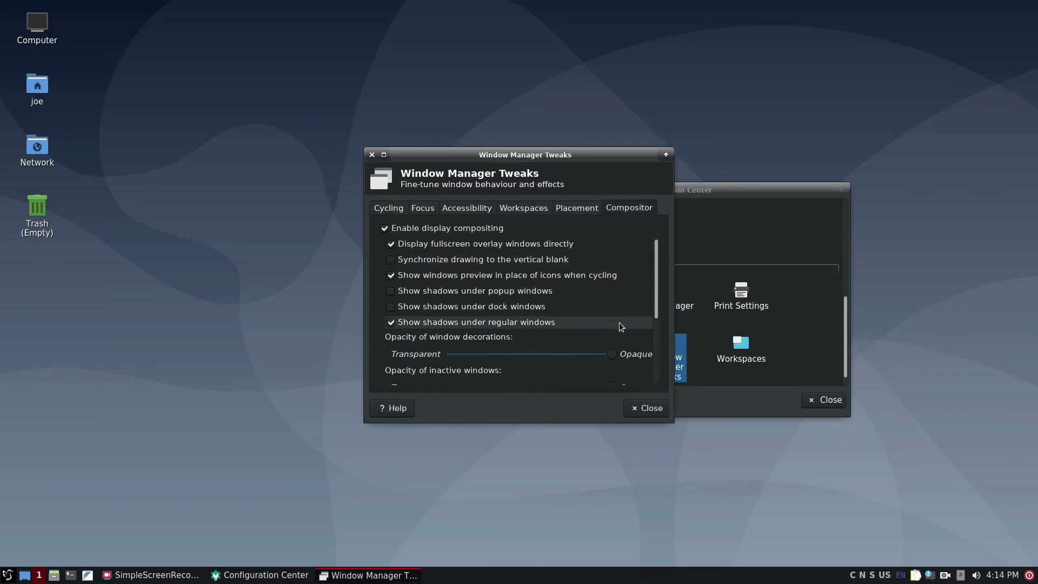
left_click(649, 410)
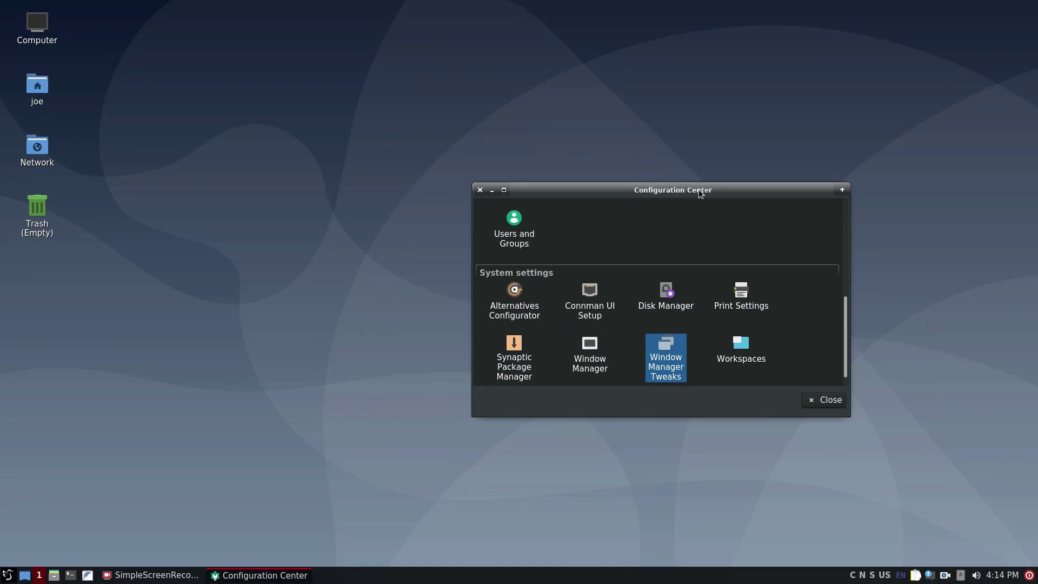
left_click_drag(699, 189, 3, 286)
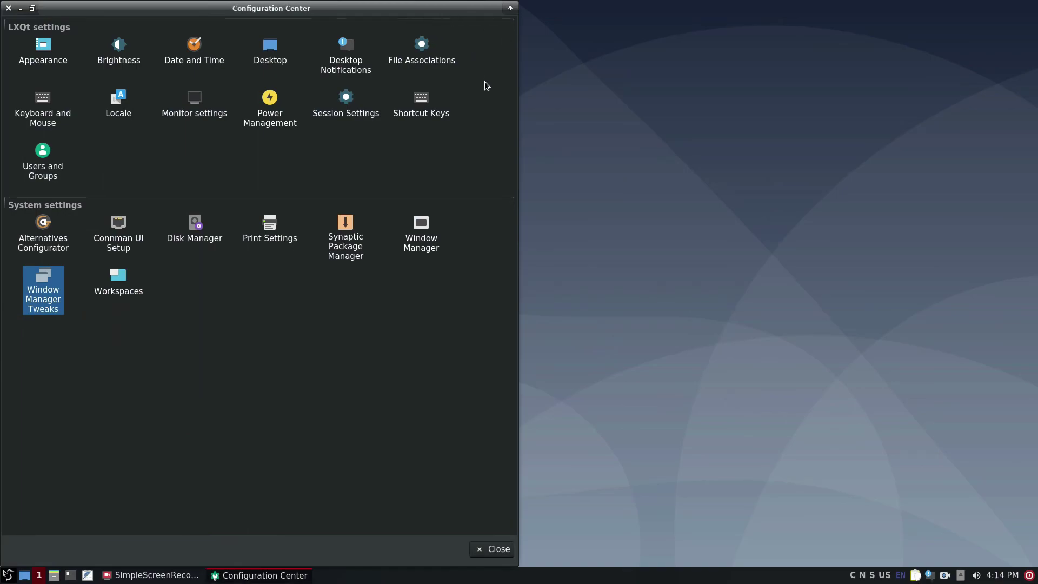
left_click(345, 98)
double_click(346, 98)
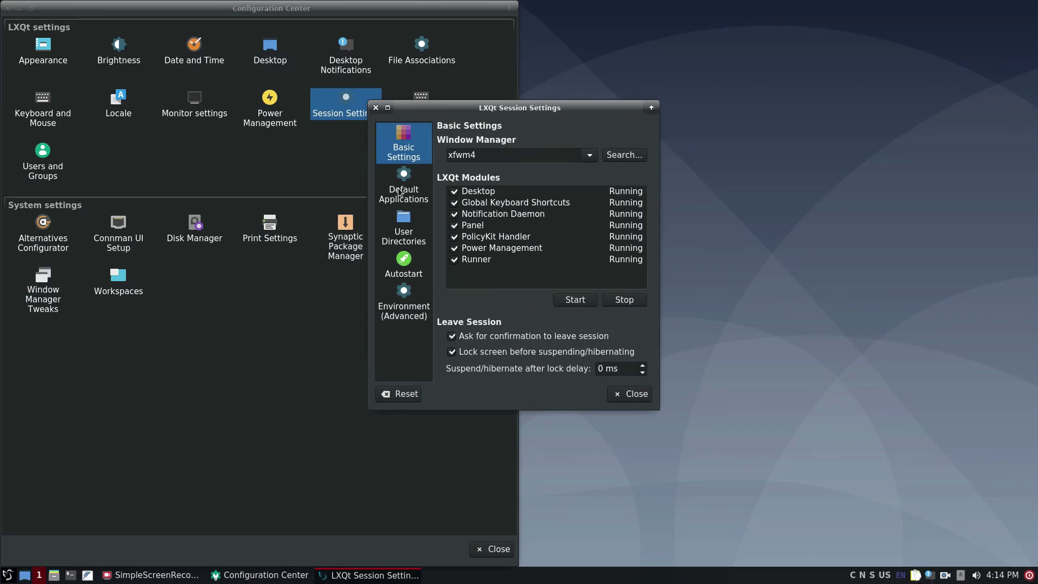
left_click(409, 298)
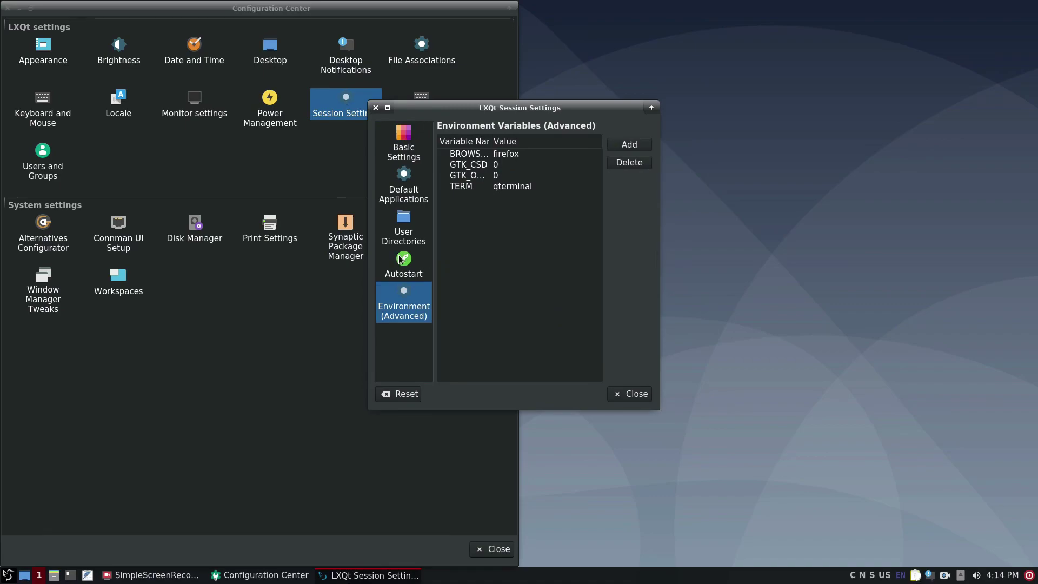
left_click(411, 180)
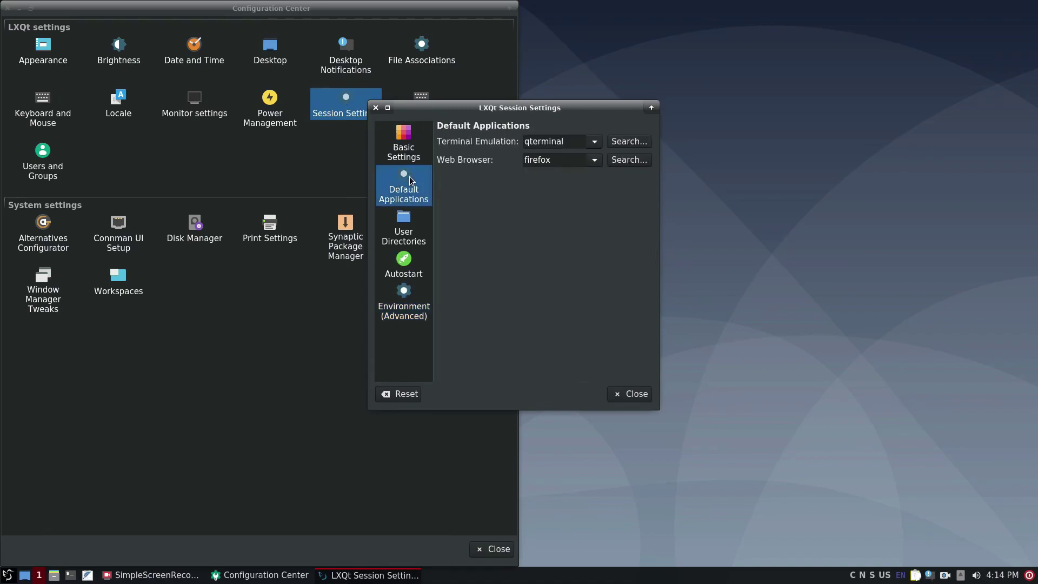
left_click(598, 144)
left_click(598, 143)
left_click(594, 159)
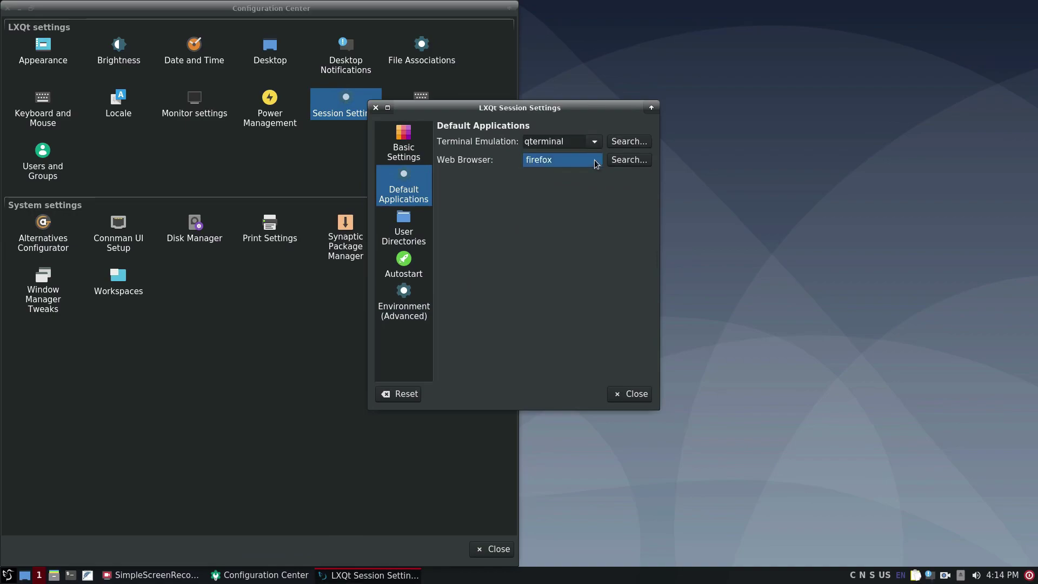
left_click(594, 160)
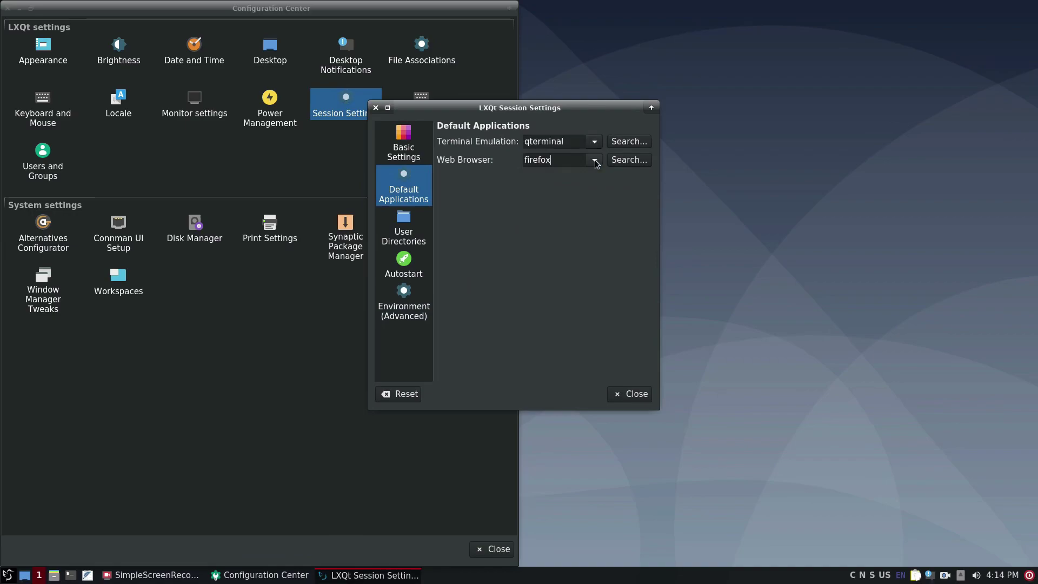
left_click(629, 395)
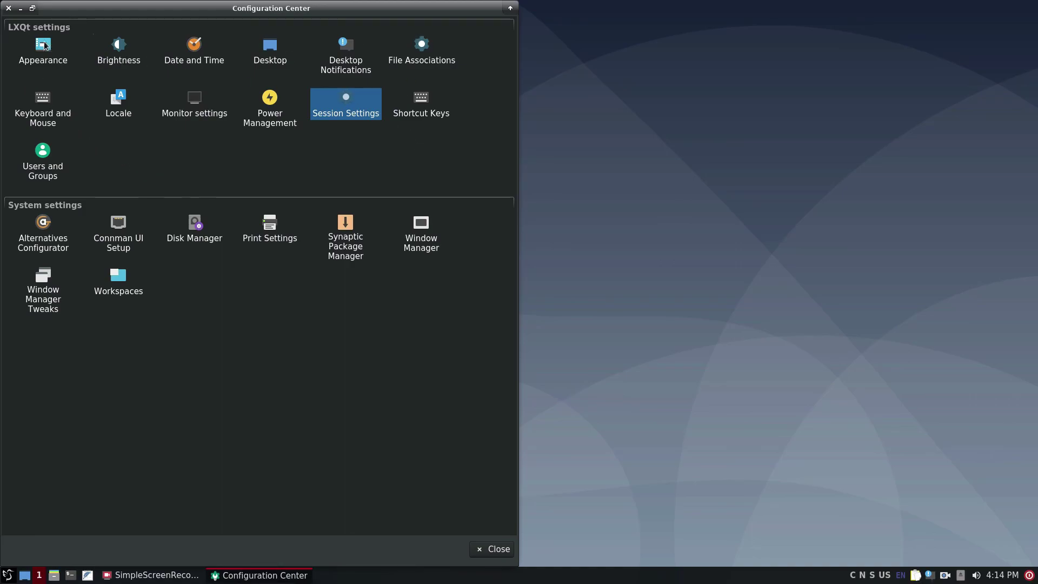
left_click(196, 104)
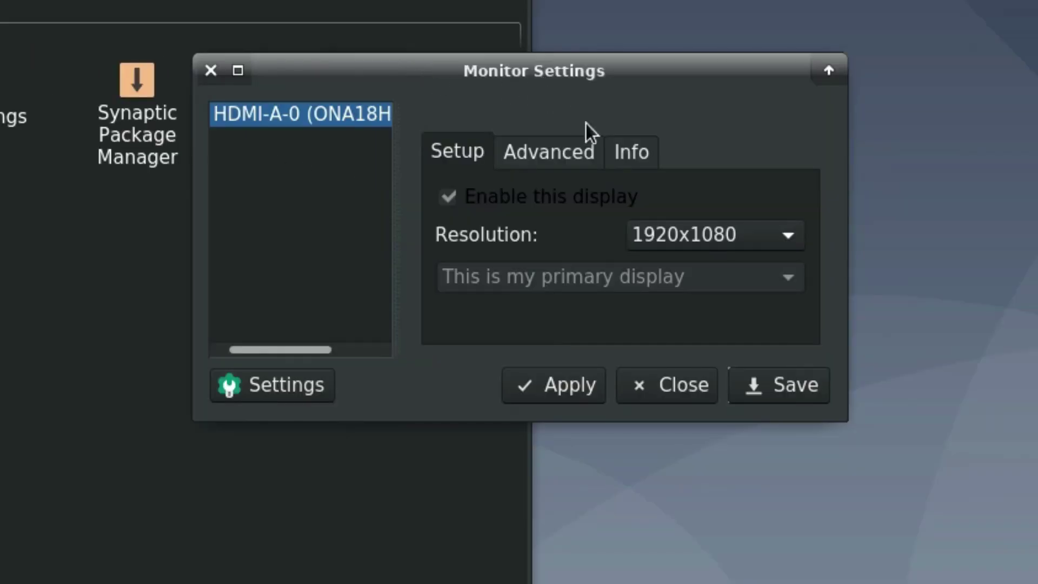
left_click(697, 234)
left_click(700, 236)
left_click(572, 161)
left_click(685, 241)
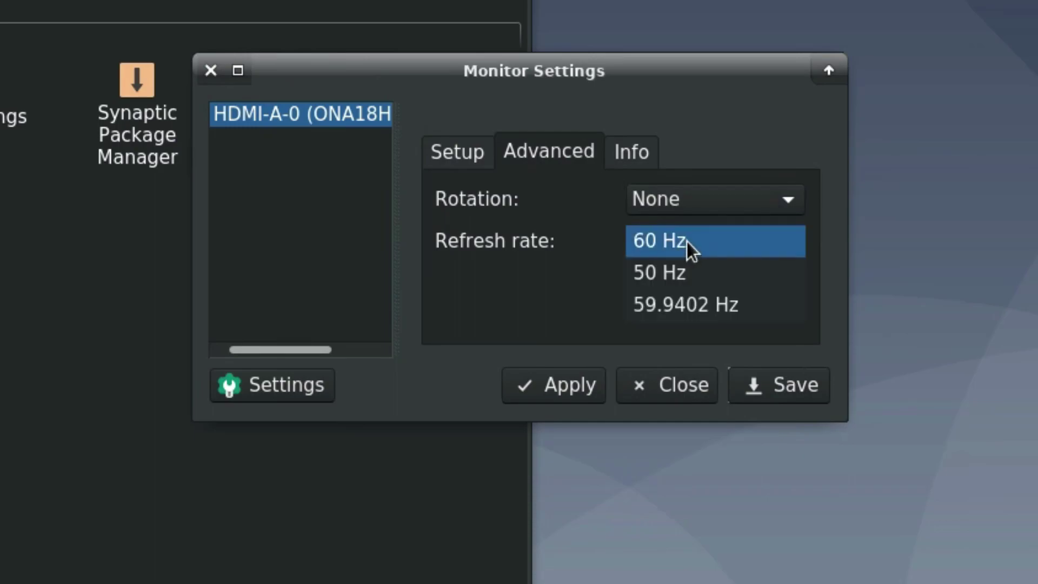
left_click(685, 241)
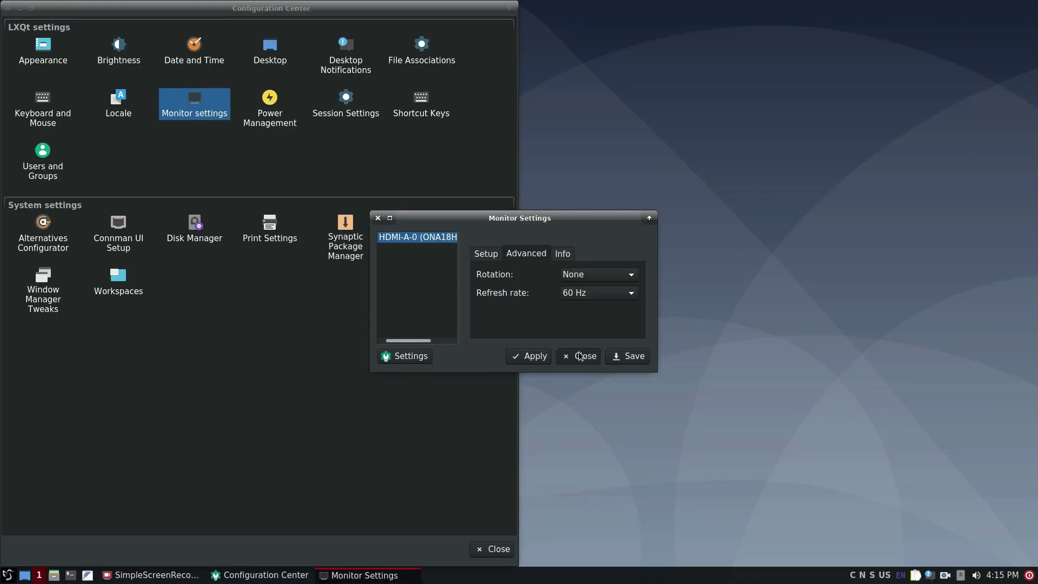
left_click(665, 385)
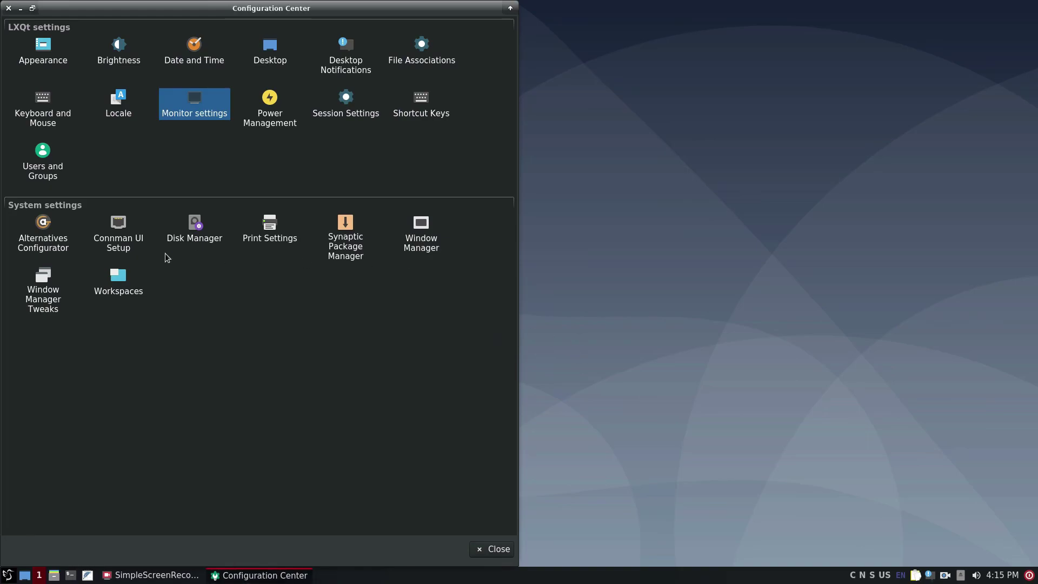
left_click(115, 222)
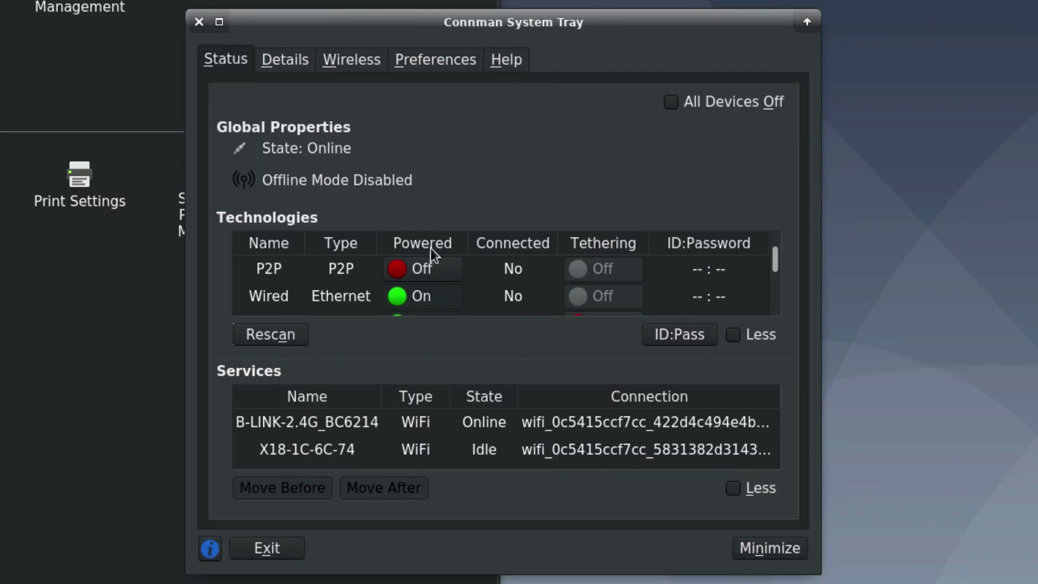
scroll(344, 276, "down", 2)
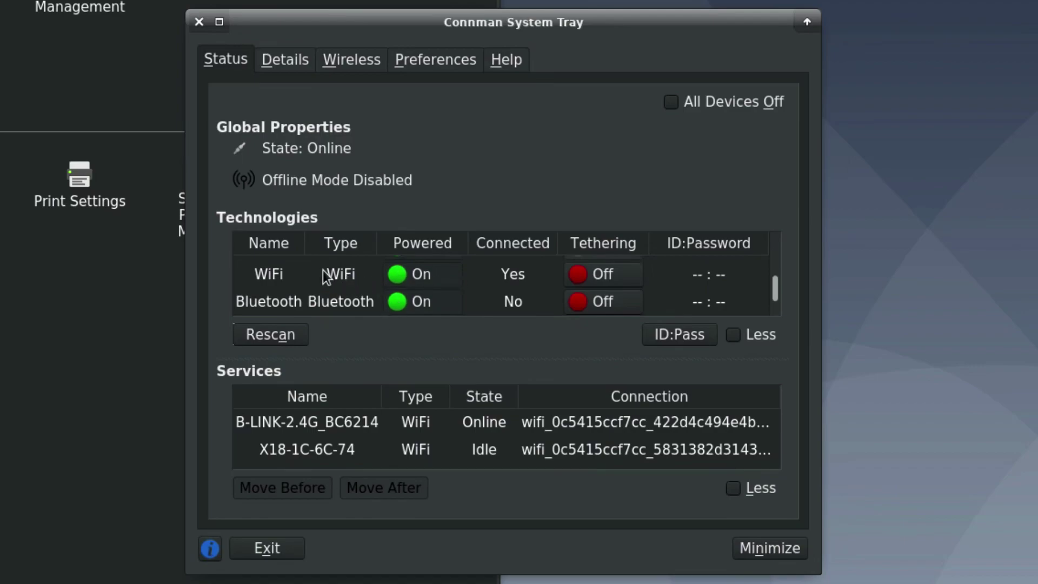
scroll(324, 276, "up", 2)
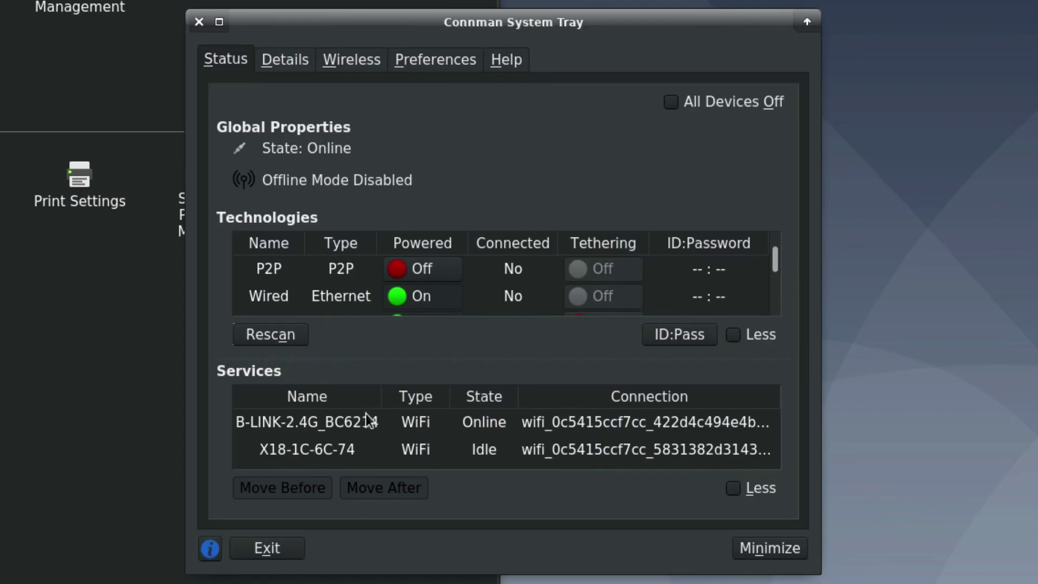
left_click(365, 60)
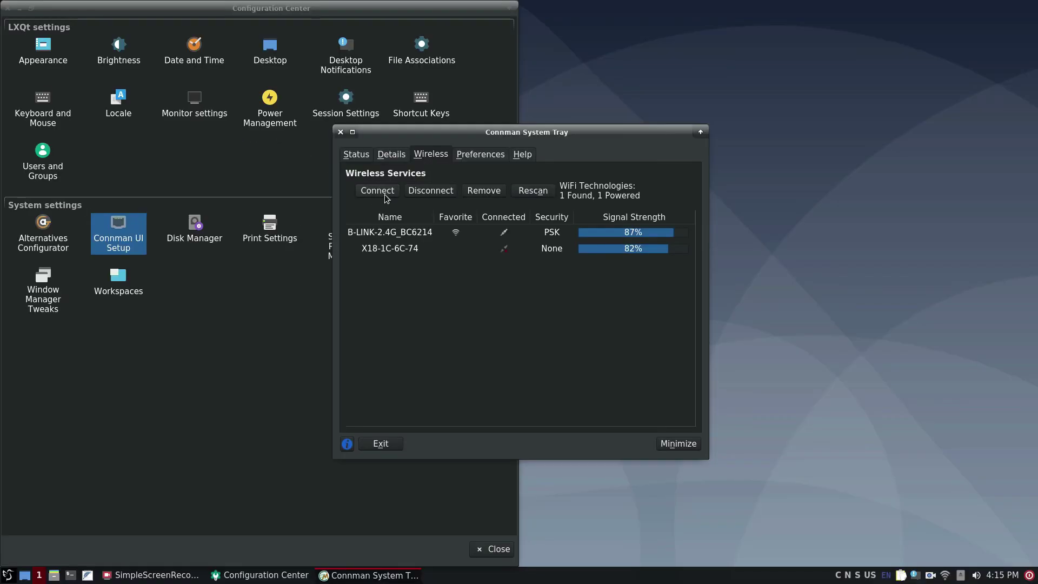
left_click(946, 577)
left_click(948, 577)
left_click(947, 577)
left_click(948, 578)
left_click(341, 131)
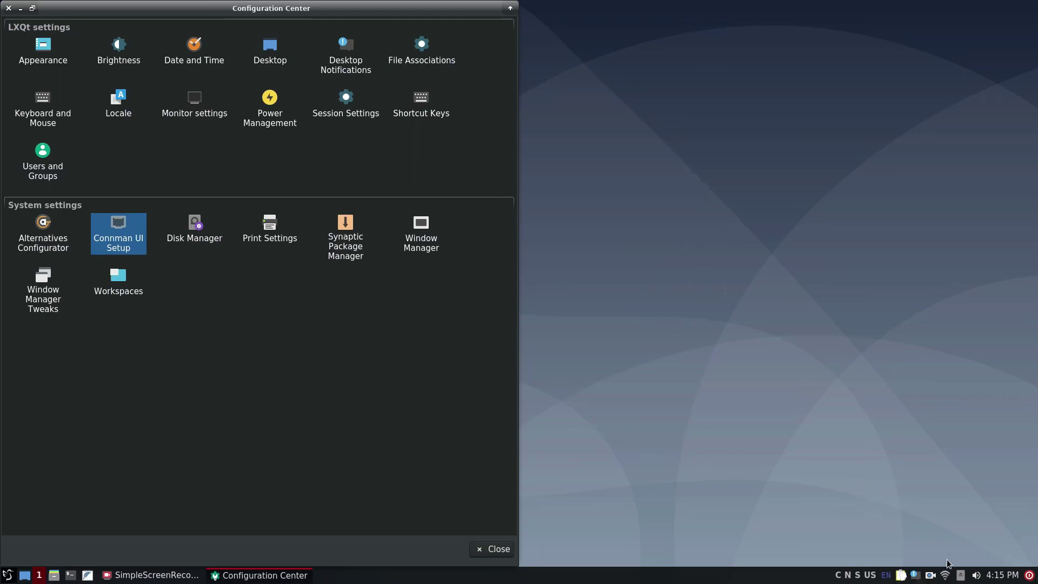
- Close the Configuration Center and open a new QTerminal window from the taskbar
left_click(948, 577)
left_click(948, 577)
left_click(6, 8)
left_click(70, 572)
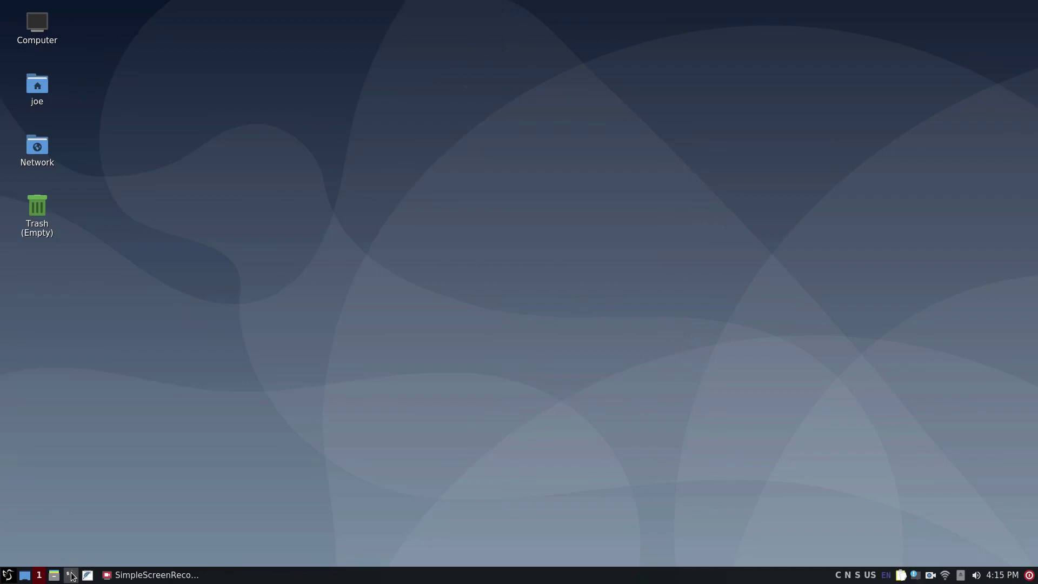
- Run neofetch, inxi -b and inxi -G in the terminal
type("n")
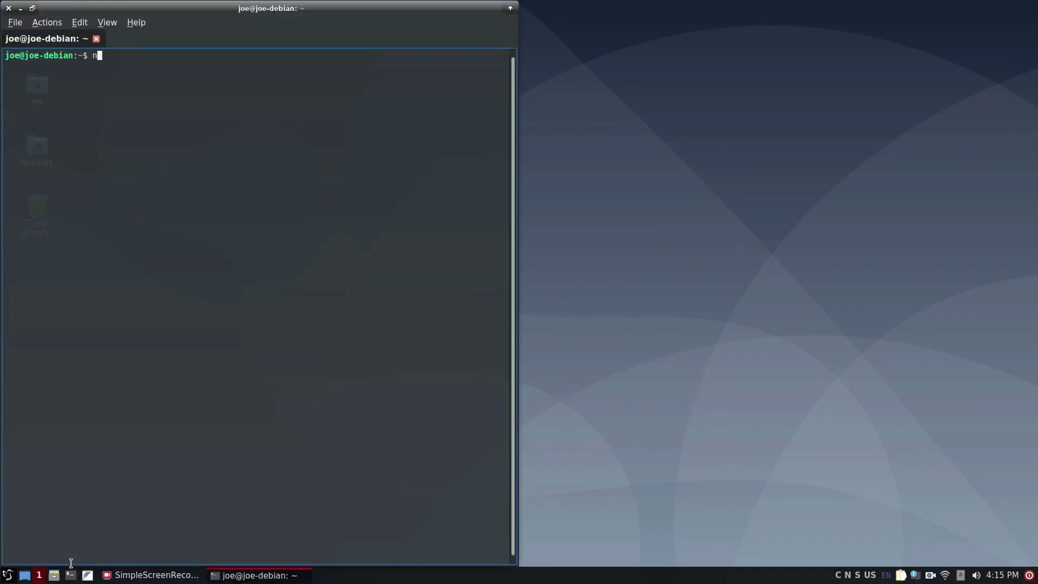
type("eofetch")
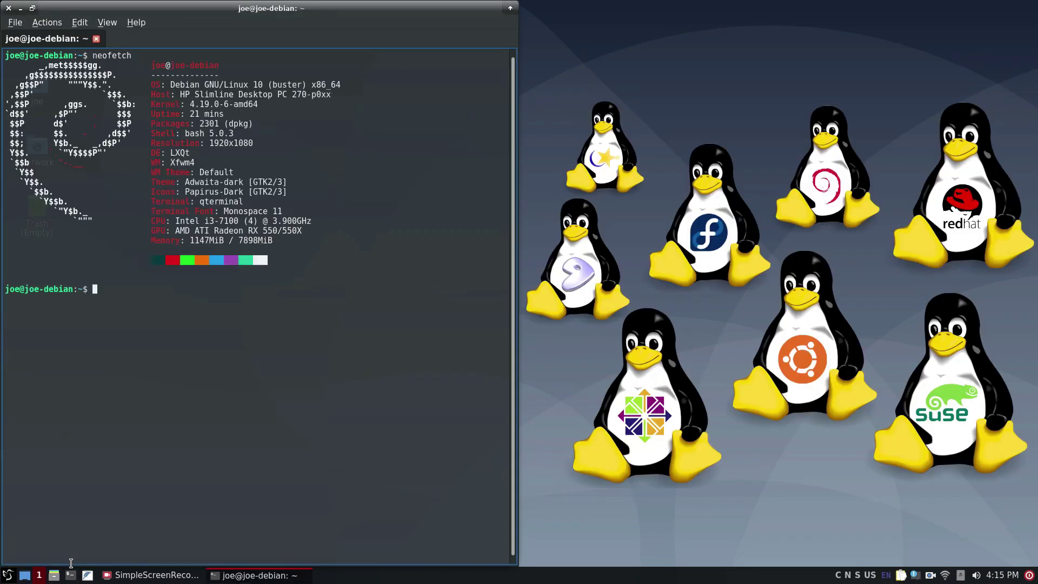
type("inxi -b")
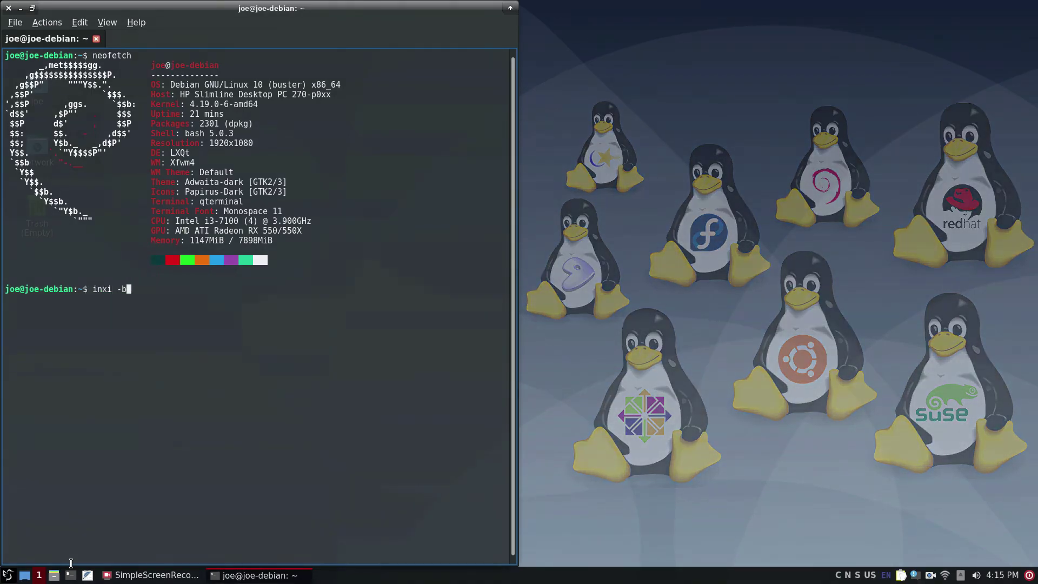
key("Return")
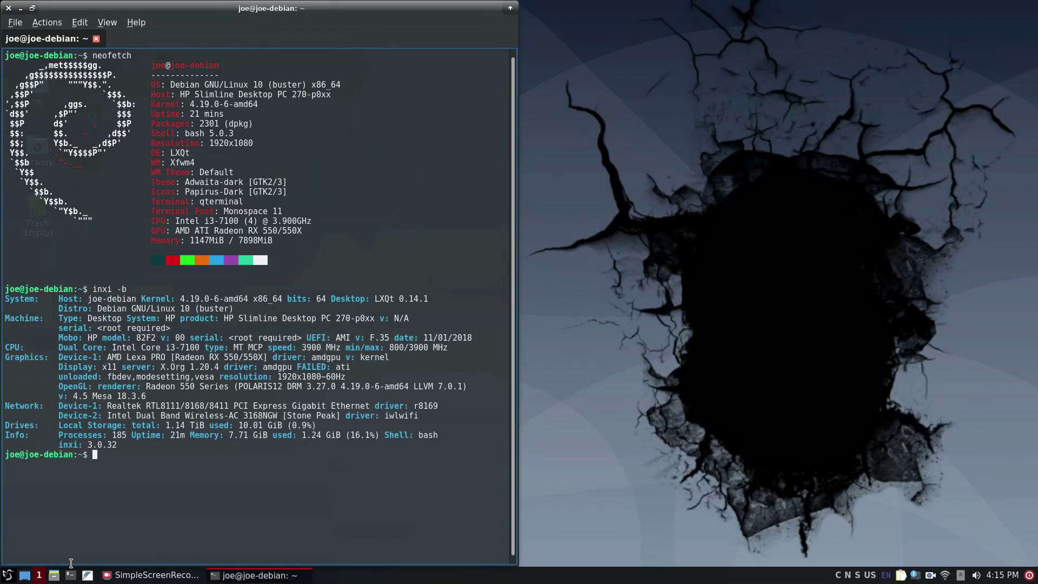
type("inxi -")
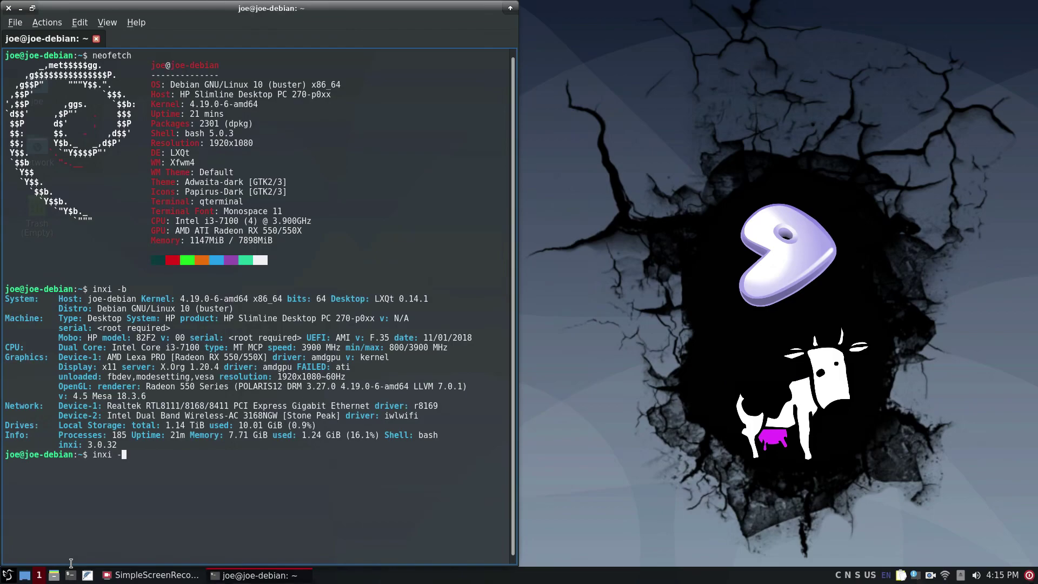
type("G")
key("Return")
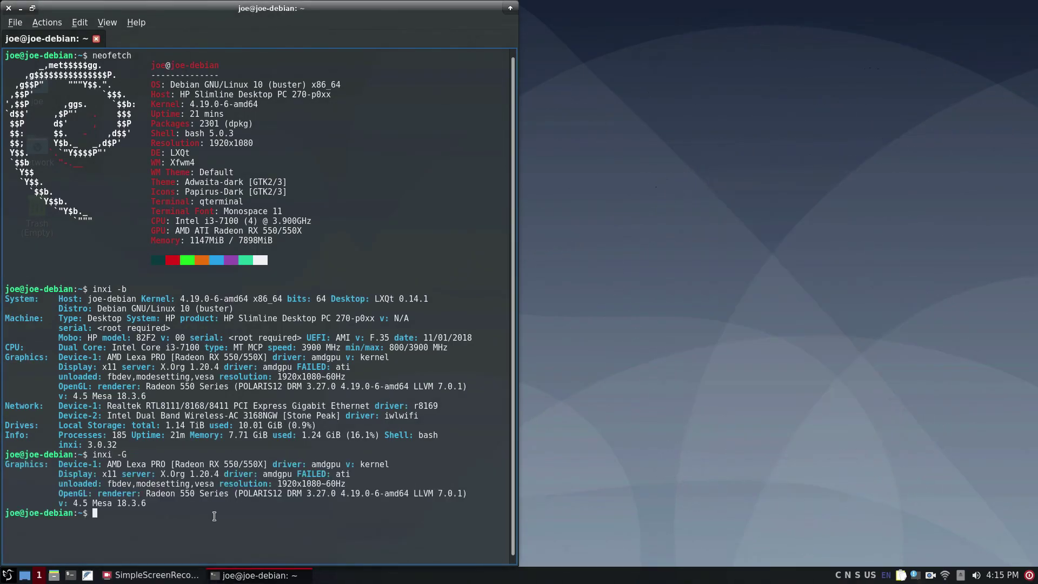
- Move the first terminal to the right half and run htop in a second terminal
left_click_drag(222, 10, 742, 9)
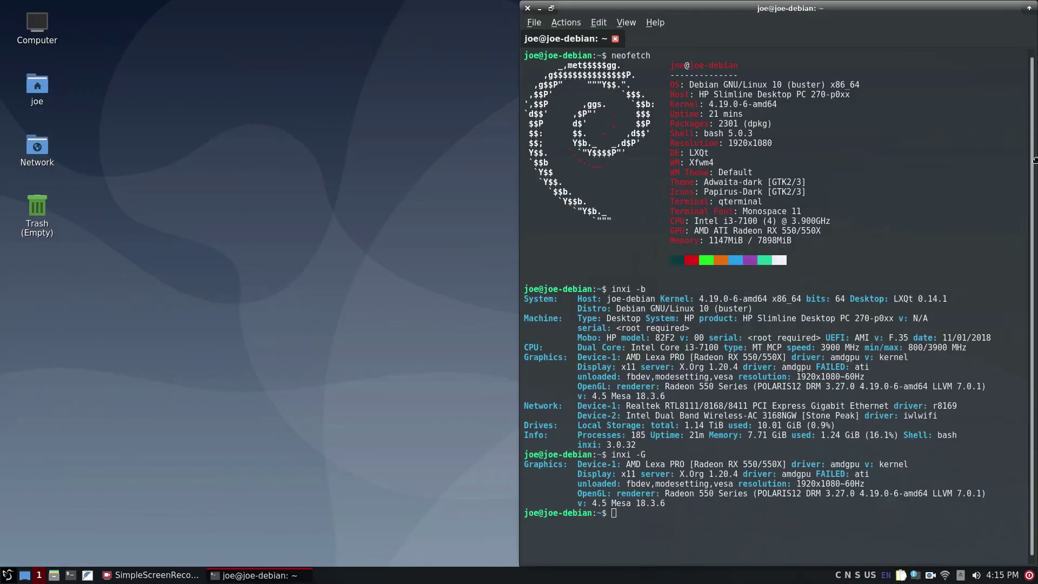
left_click(71, 576)
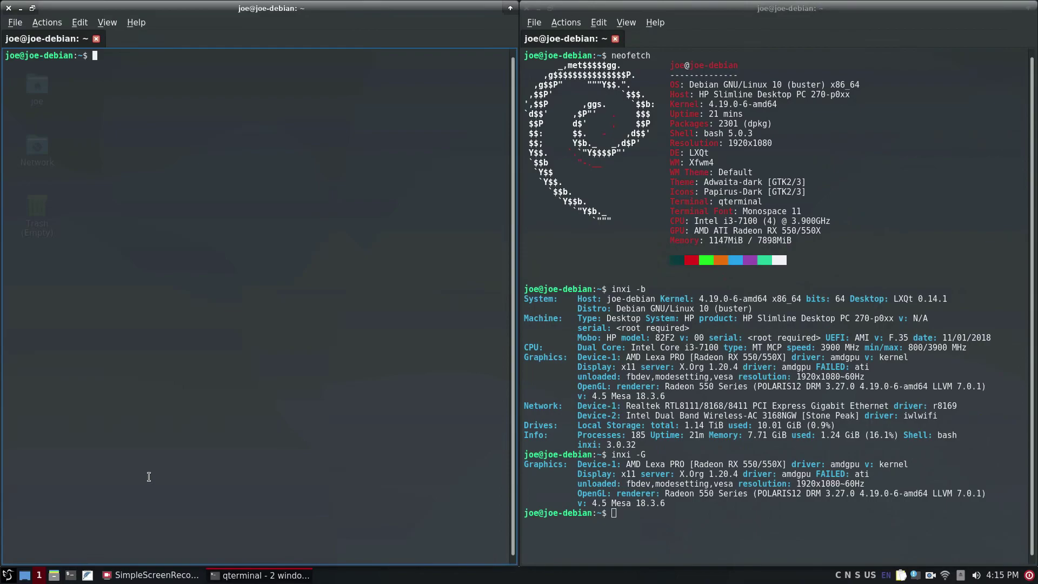
type("htop")
key("Return")
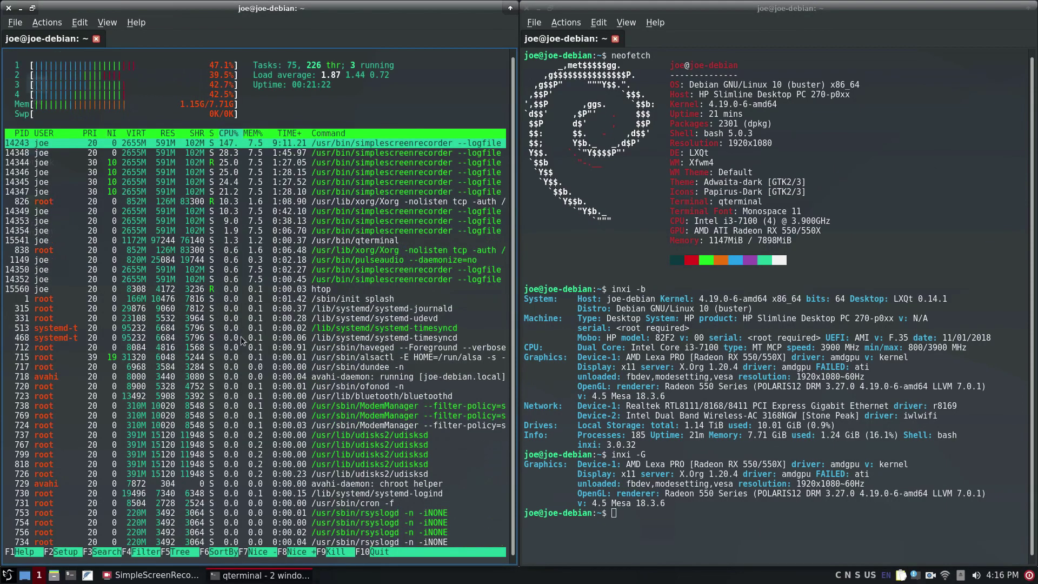
- Split the htop terminal horizontally and run sudo radeontop in the new pane
right_click(250, 354)
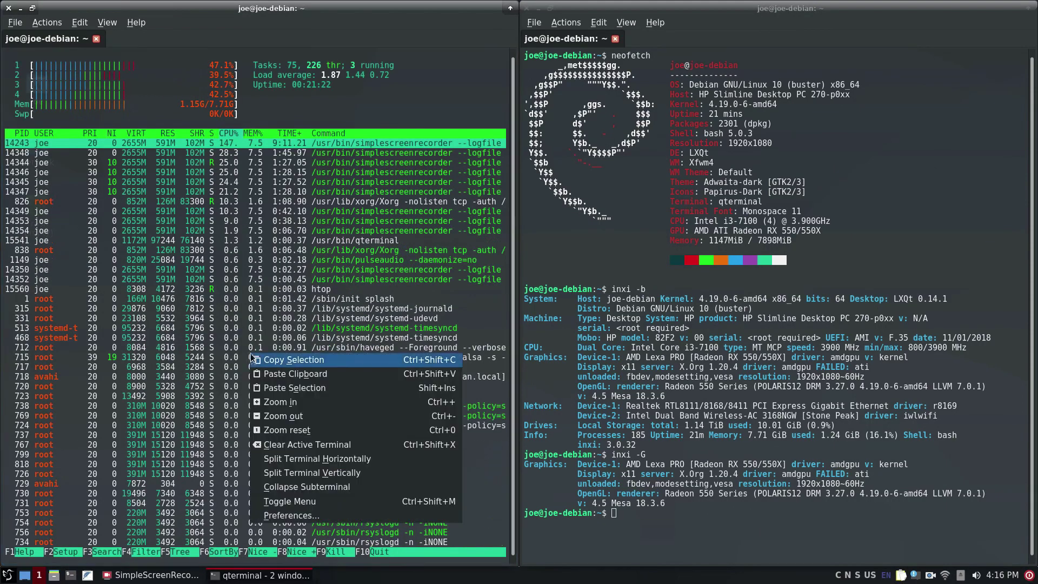
left_click(279, 461)
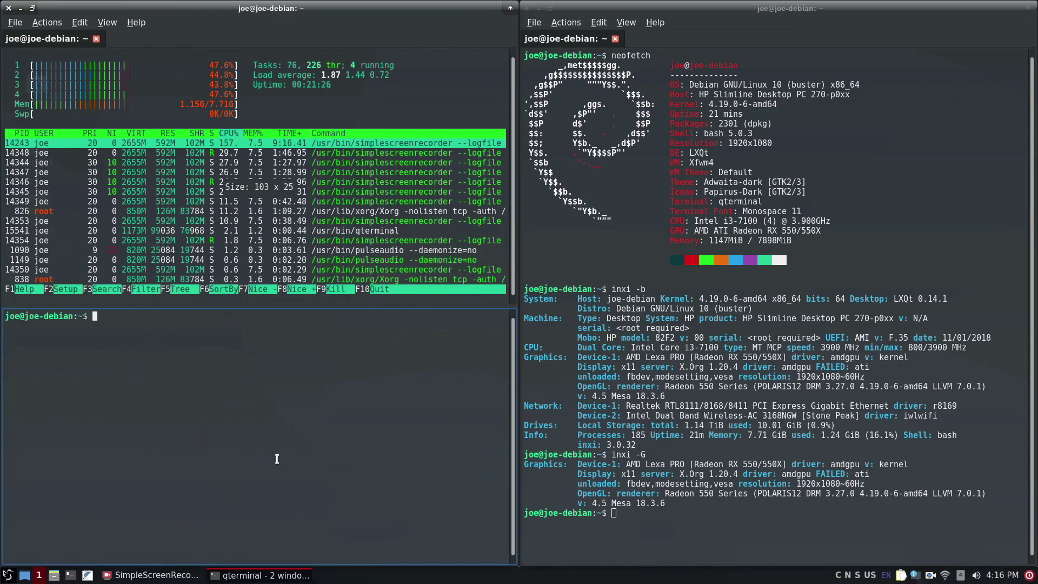
type("sudo")
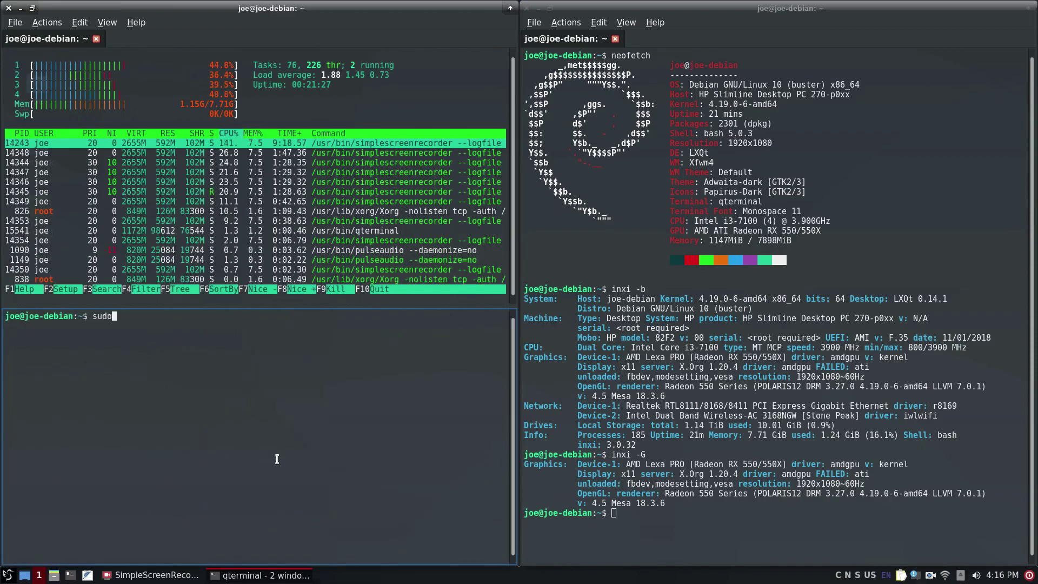
type(" radeontop")
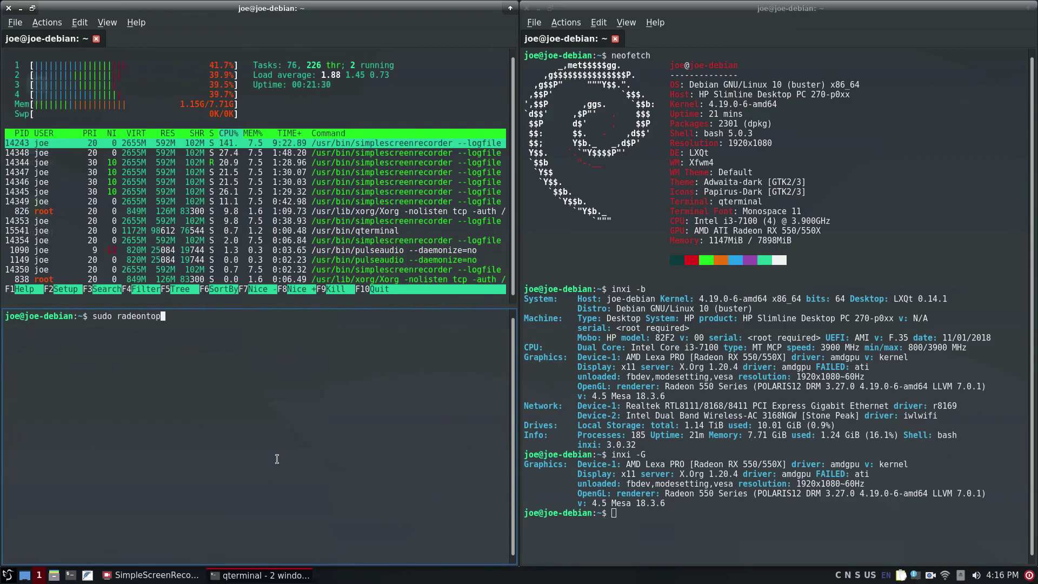
key("Return")
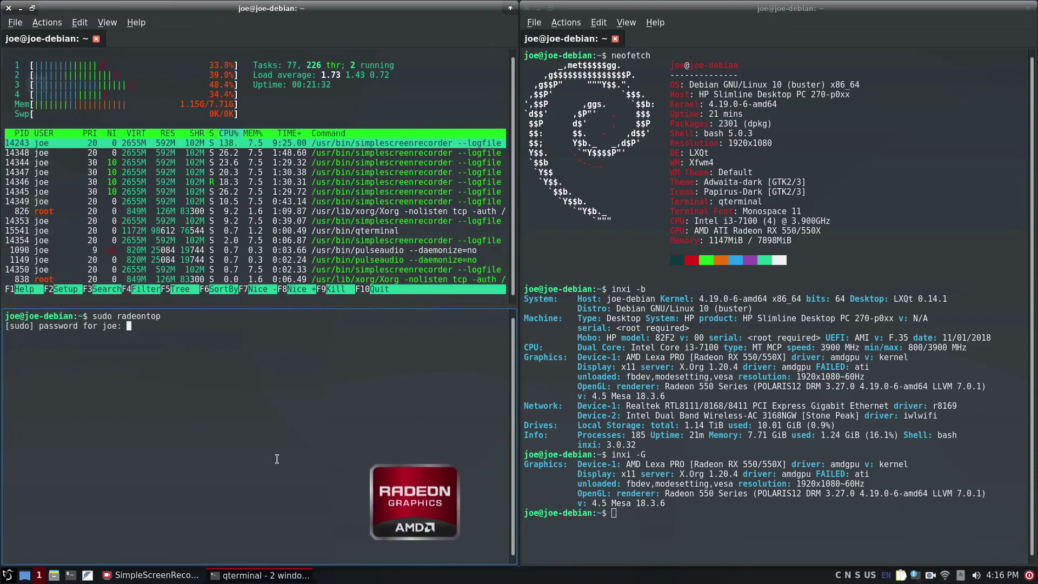
- Submit the sudo password to start radeontop, then select 'Debian GNU/Linux 10' in neofetch's output
key("Return")
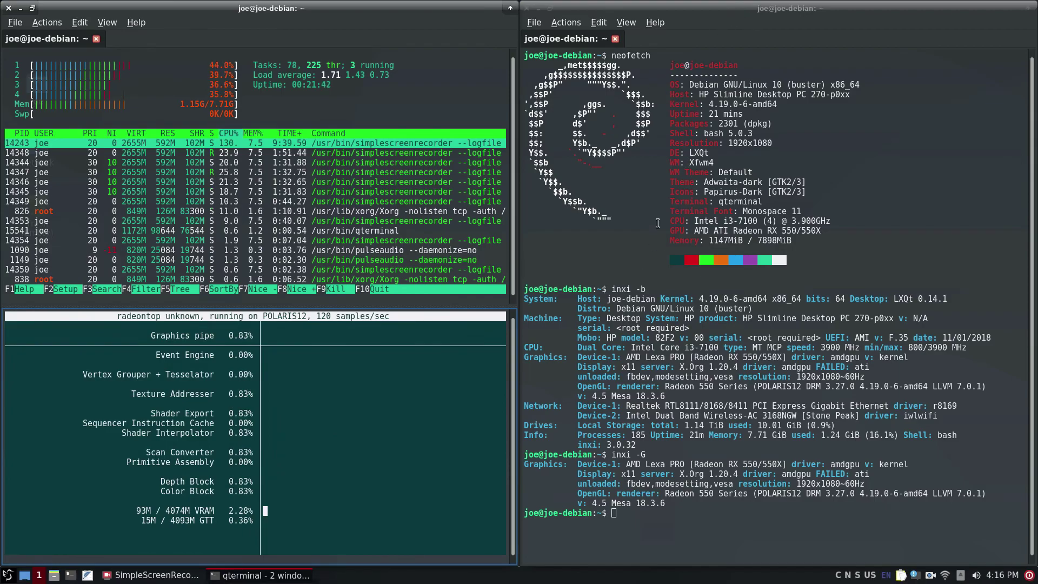
left_click_drag(687, 84, 786, 84)
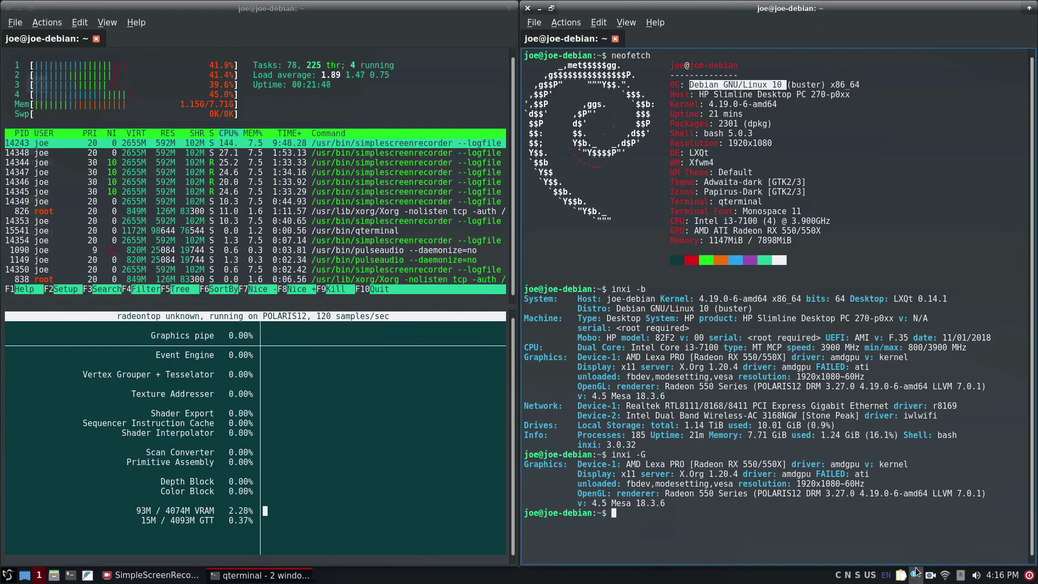
left_click(931, 577)
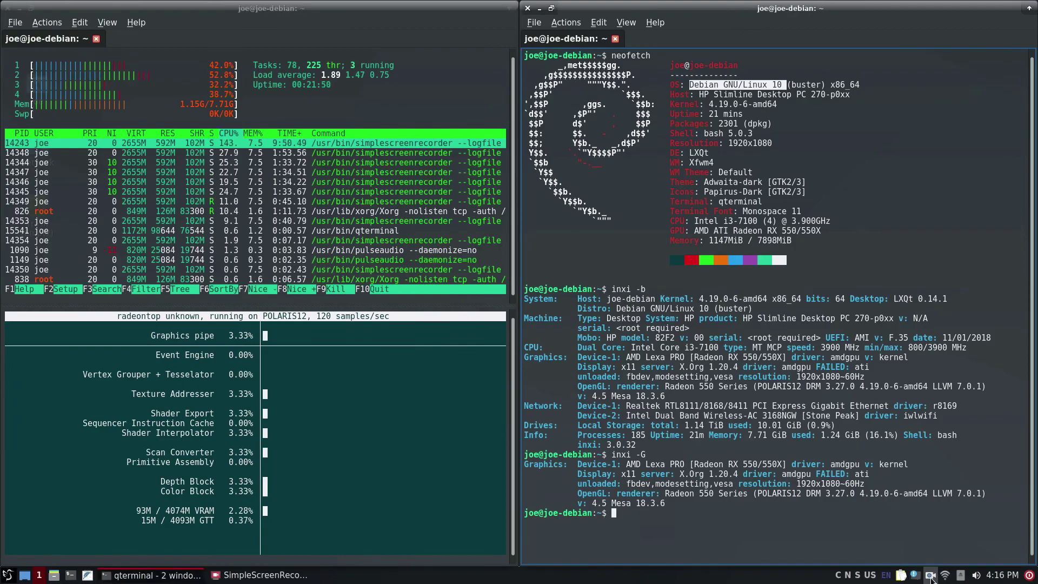